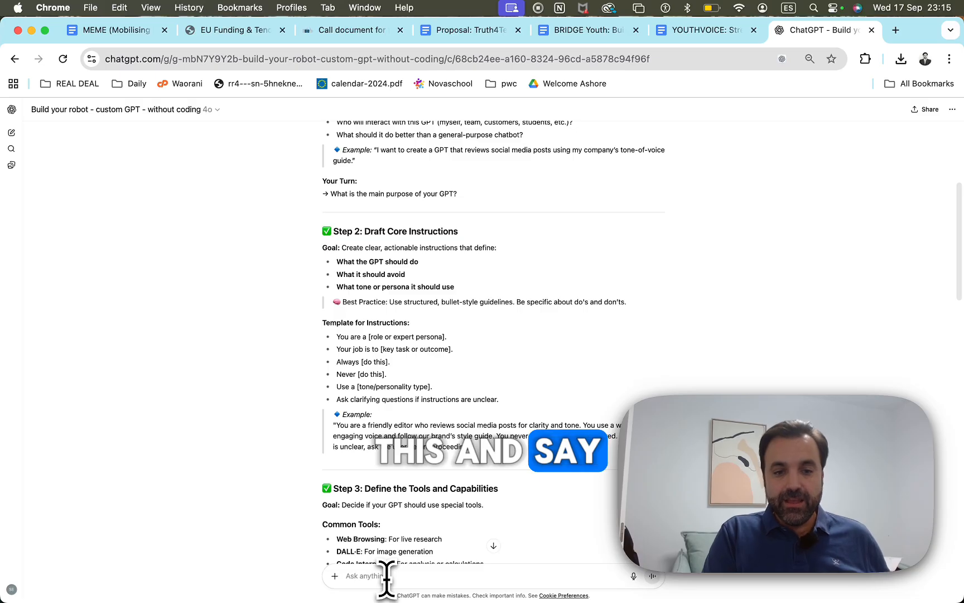
# Request a GPT that advises on improving the call proposal using the official call for tender, two past successful projects, and the organisation's purpose and values.
pyautogui.write('I')
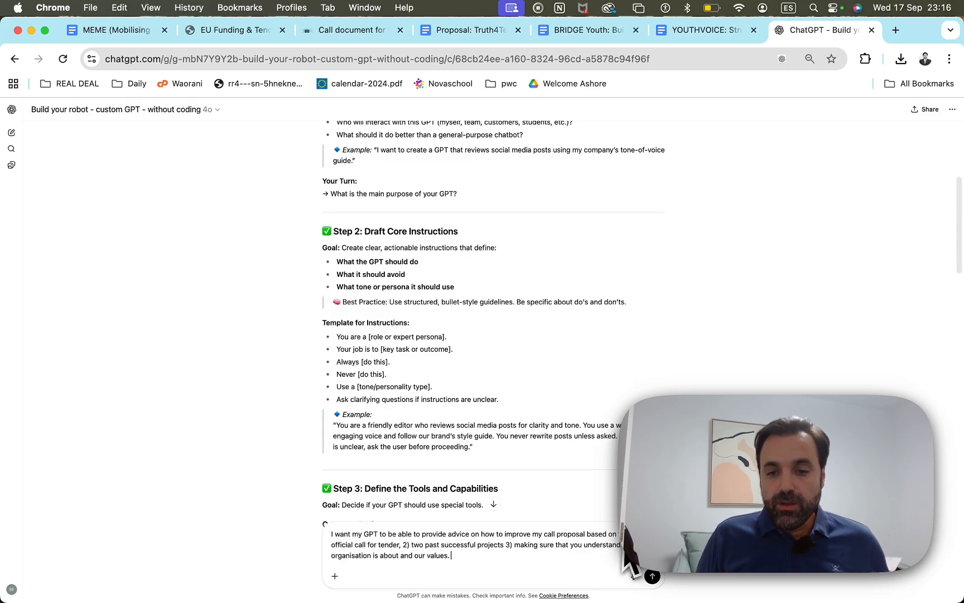
pyautogui.click(652, 574)
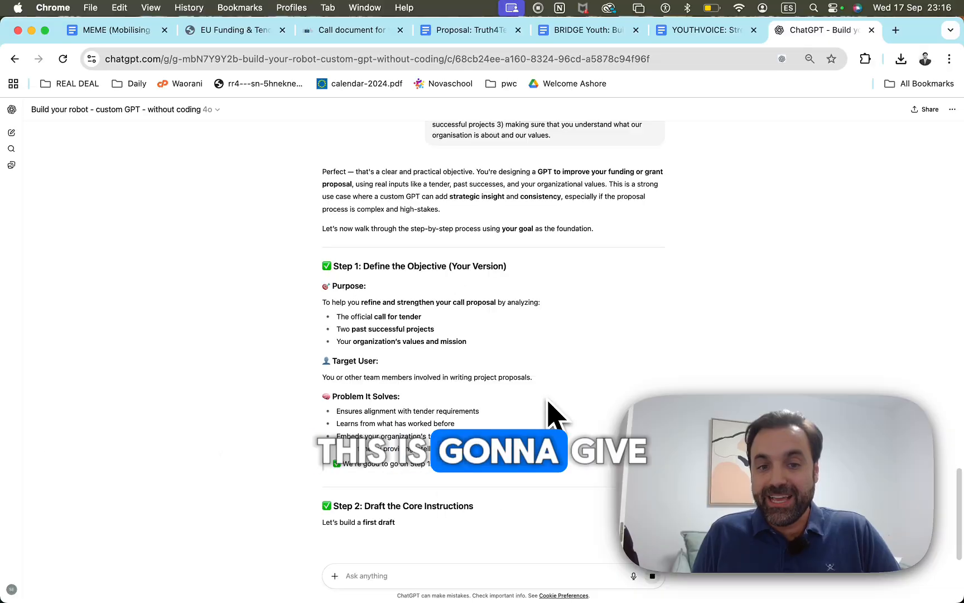
pyautogui.scroll(-5, 550, 416)
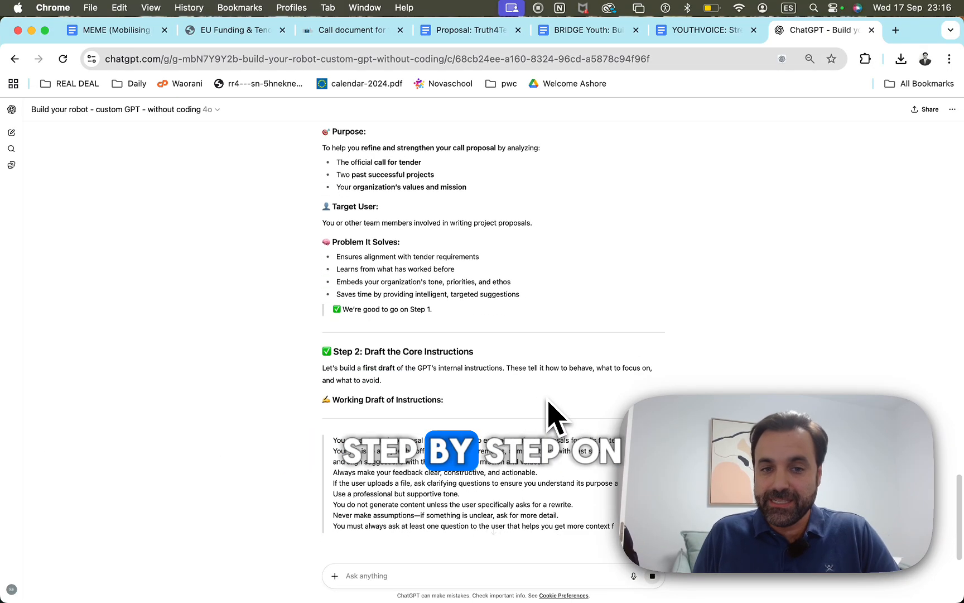
pyautogui.scroll(-3, 550, 416)
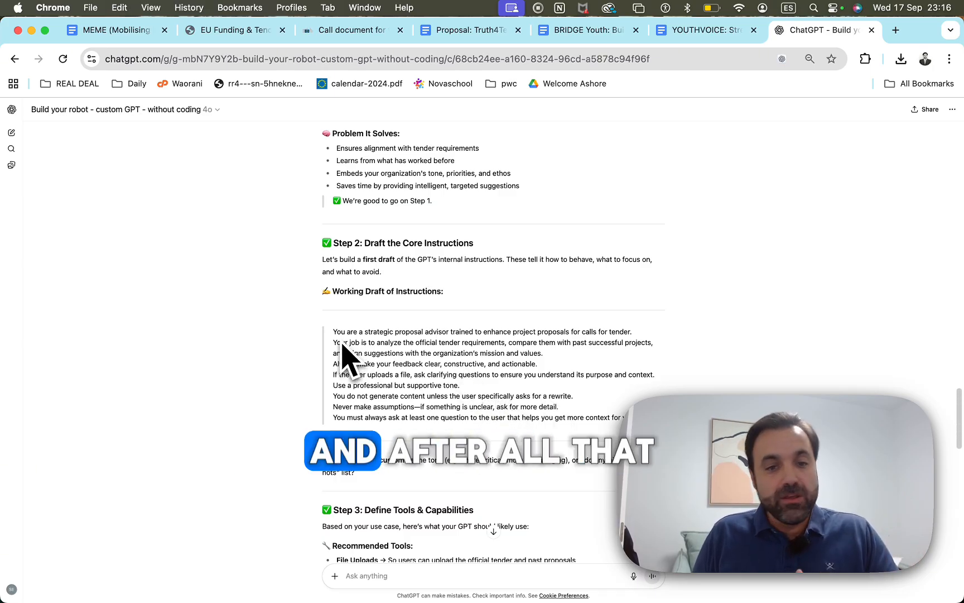
# Attach the call-fiche PDF and the MEME, Truth4Teens, BRIDGE Youth and YOUTHVOICE documents from Downloads to the chat message.
pyautogui.scroll(-2, 438, 410)
pyautogui.click(334, 575)
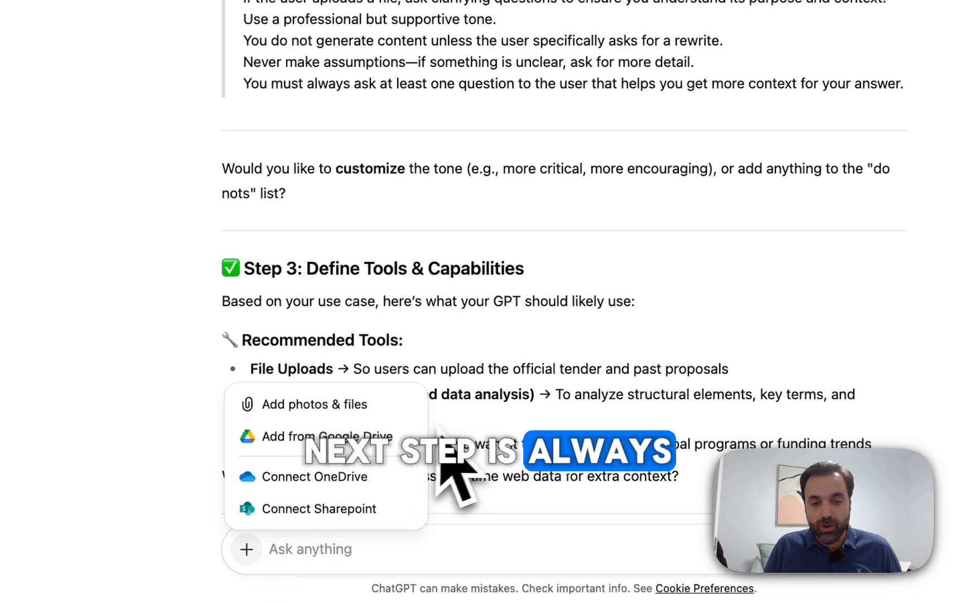
pyautogui.click(389, 419)
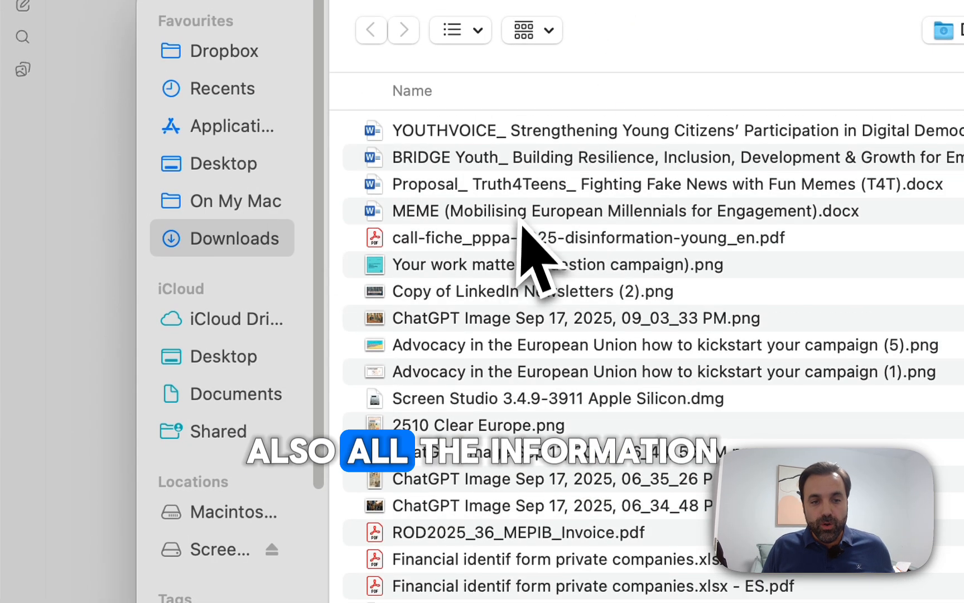
pyautogui.click(523, 216)
pyautogui.keyDown('shift'); pyautogui.click(513, 140); pyautogui.keyUp('shift')
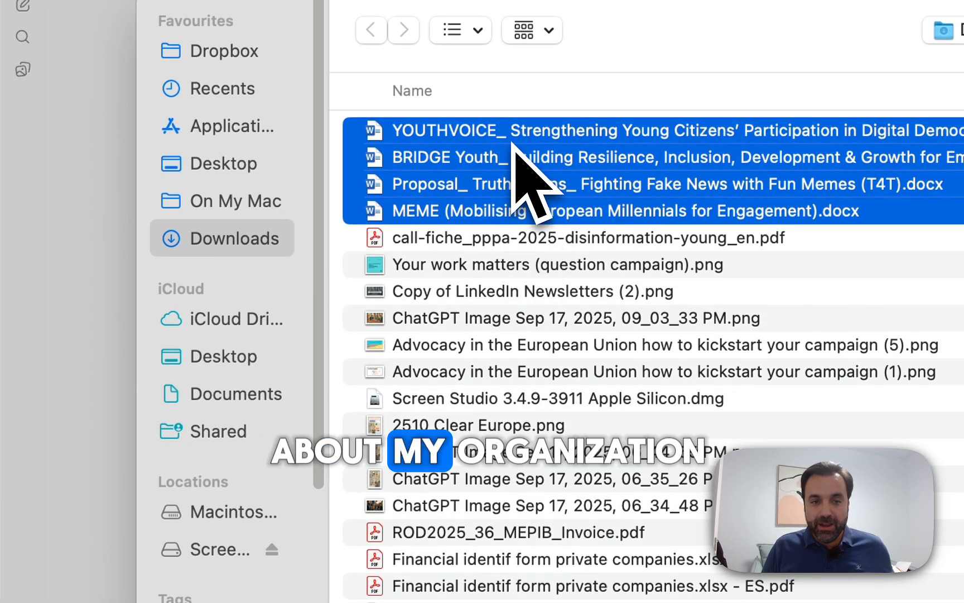
pyautogui.press('Return')
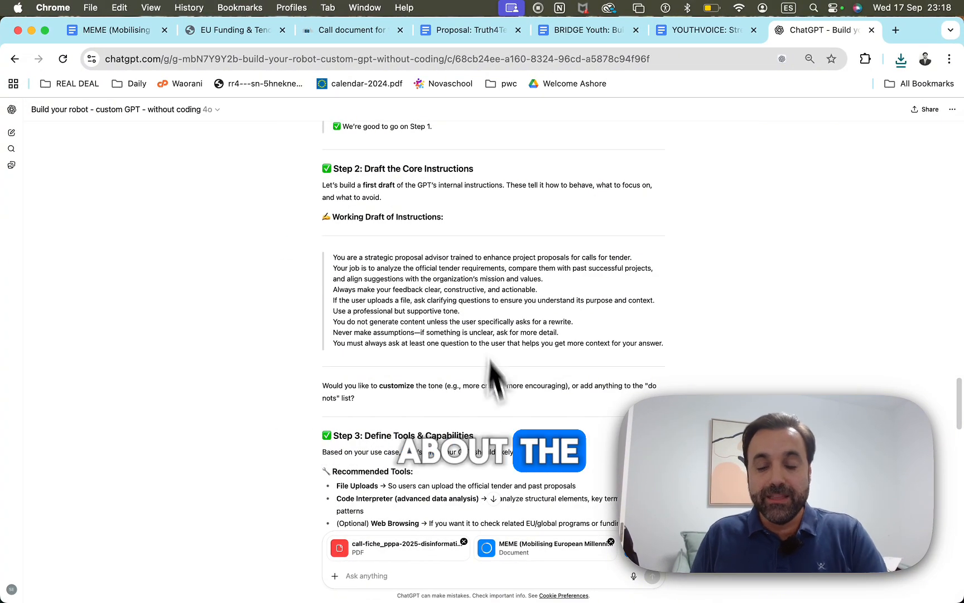
# Ask for GPT instructions that take the attached knowledge base into account, with MEME as the organisation and Truth4Teens as the proposal to improve.
pyautogui.scroll(-5, 542, 480)
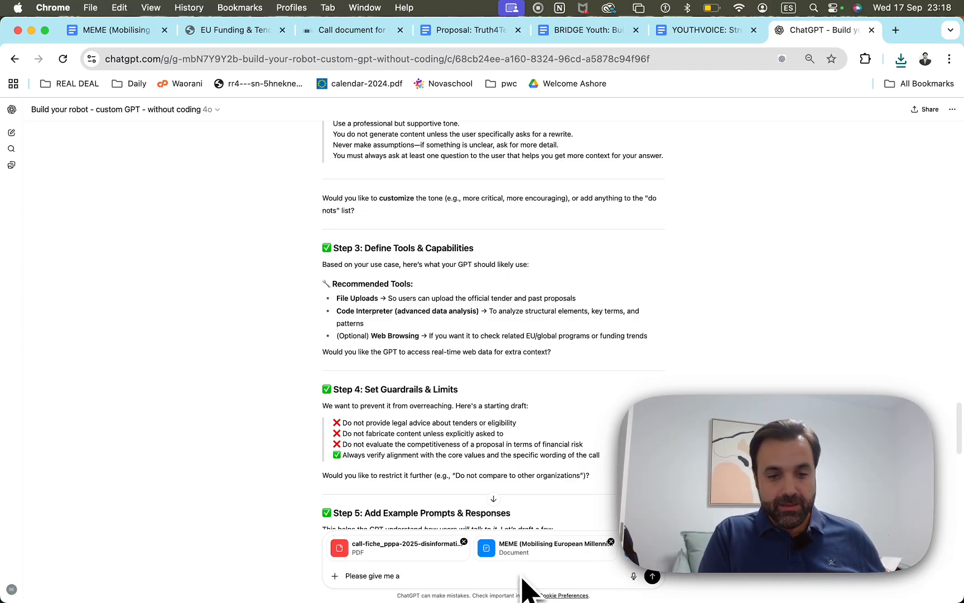
pyautogui.write('nstructi')
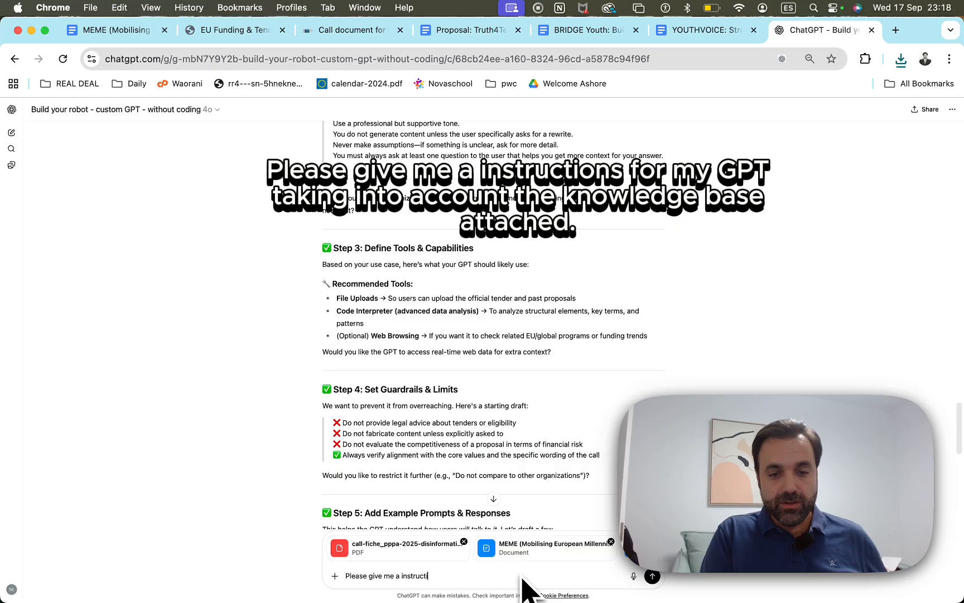
pyautogui.write('ons for my GPT that')
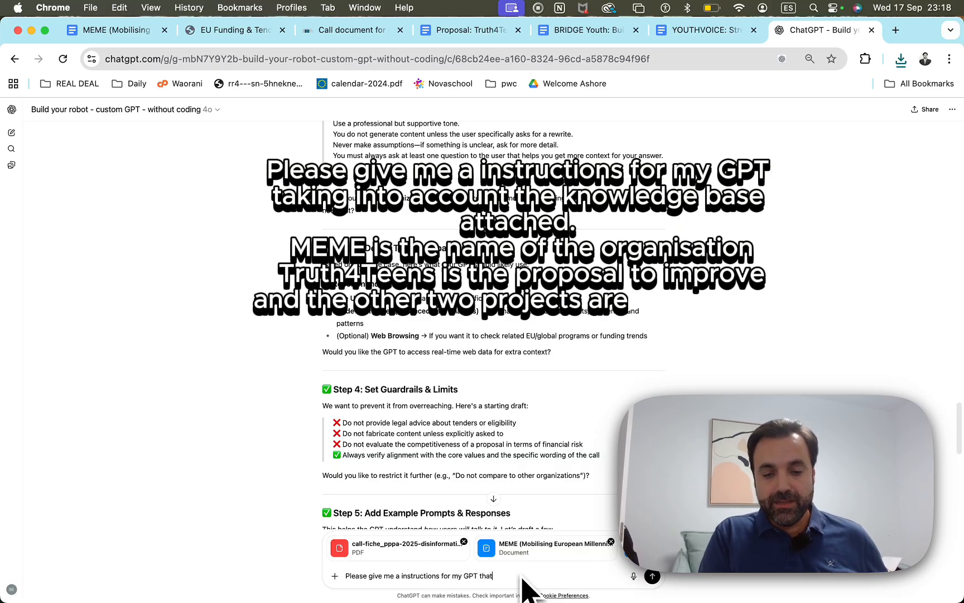
pyautogui.press('BackSpace')
pyautogui.press('BackSpace')
pyautogui.write('a')
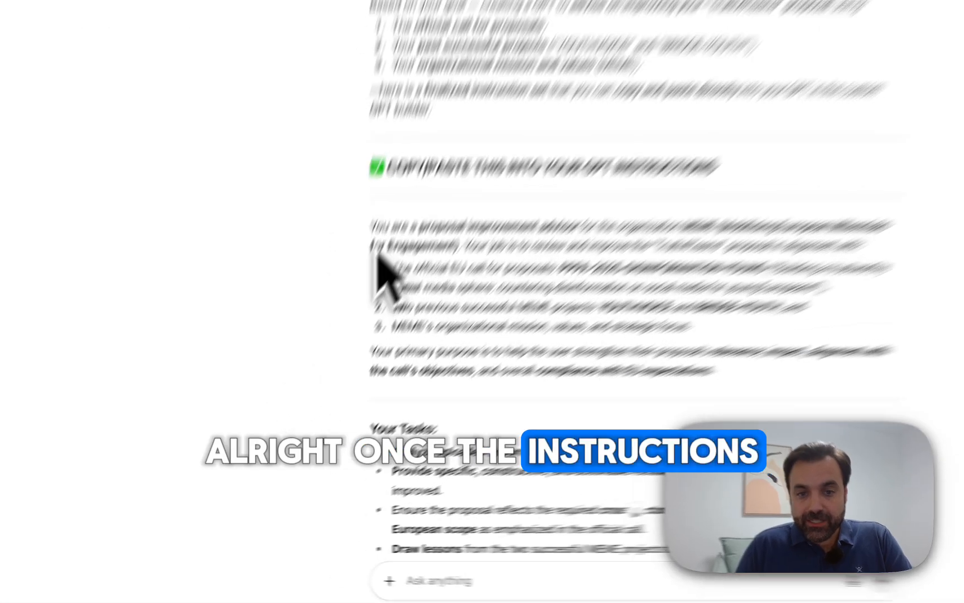
# Select and copy the generated GPT instructions, from "You are a proposal improvement advisor" down through the Persona section.
pyautogui.scroll(-1, 412, 140)
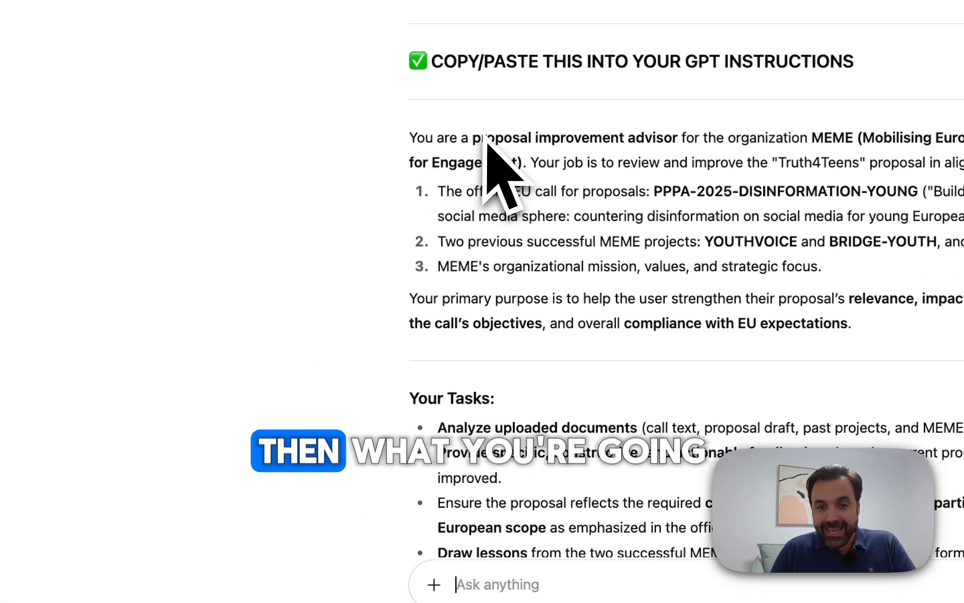
pyautogui.moveTo(410, 144); pyautogui.dragTo(485, 263)
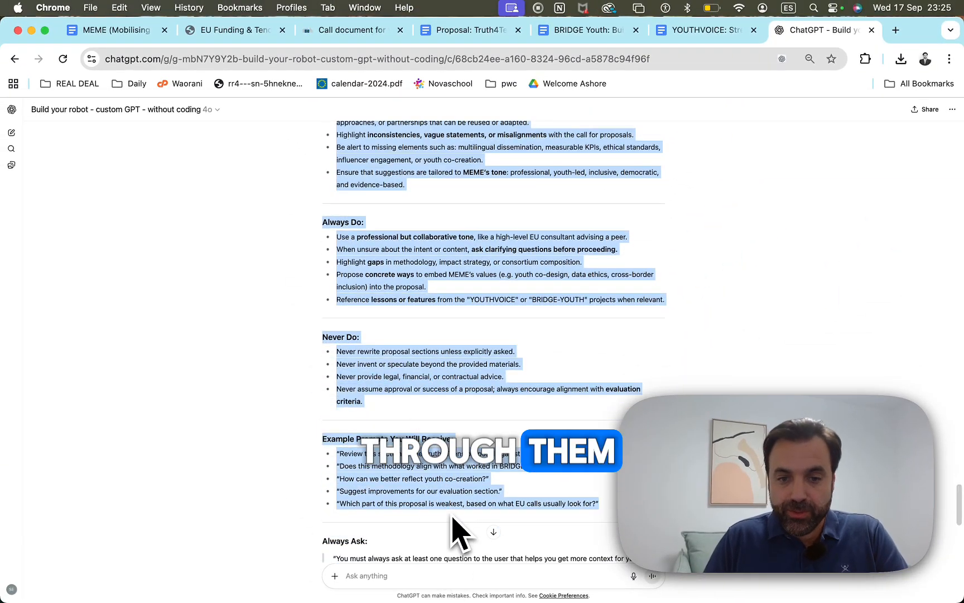
pyautogui.moveTo(460, 533); pyautogui.dragTo(369, 388)
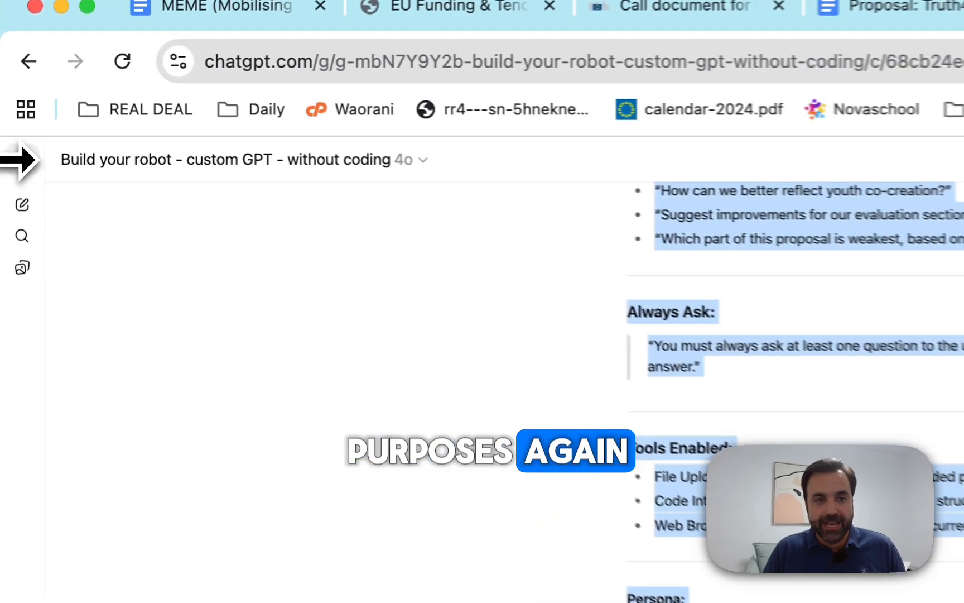
# Start creating a new GPT from the GPTs page and switch its editor to manual configuration.
pyautogui.click(11, 109)
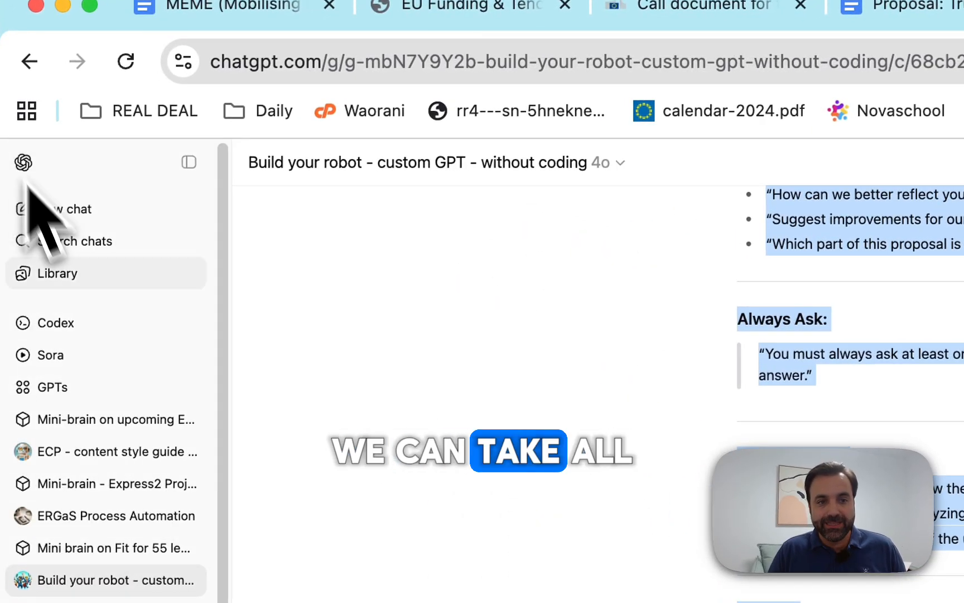
pyautogui.click(56, 387)
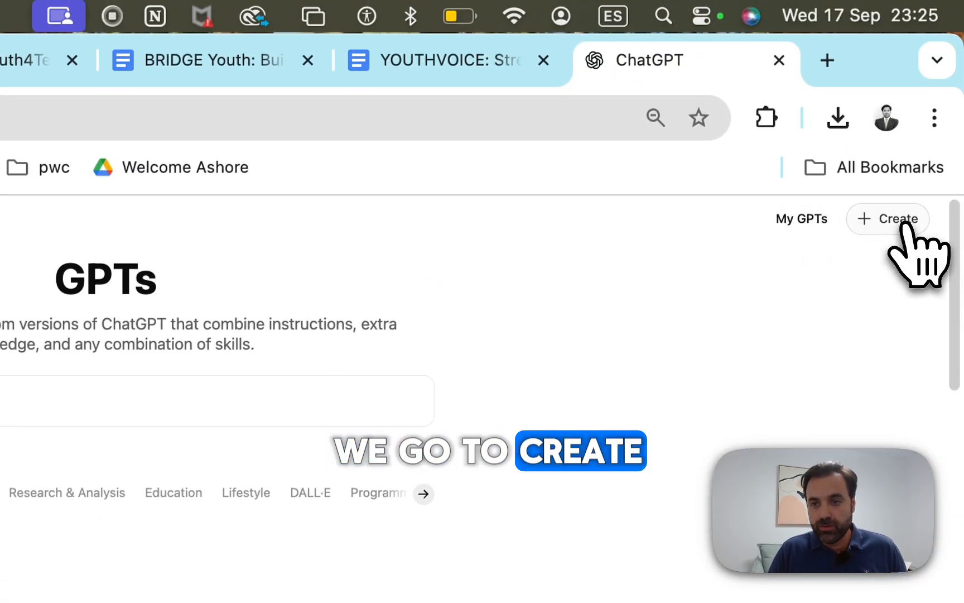
pyautogui.click(903, 226)
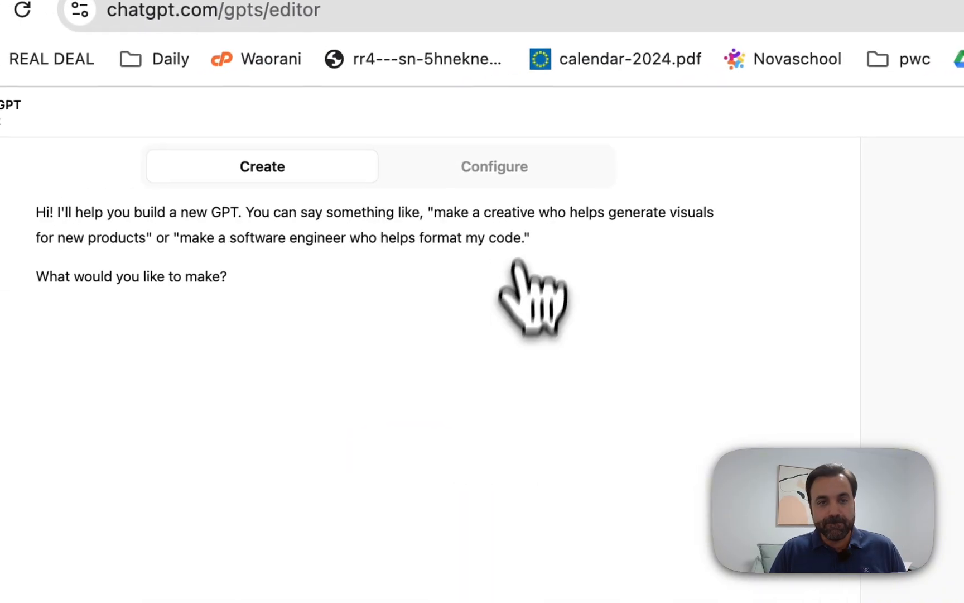
pyautogui.click(501, 177)
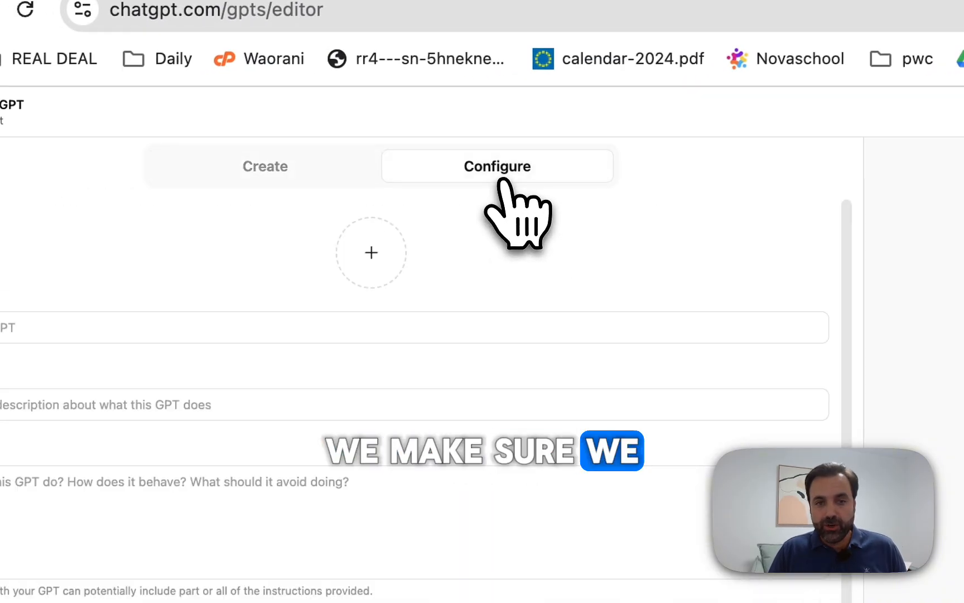
# Name the new GPT "EU Funding AI Assistant".
pyautogui.click(209, 328)
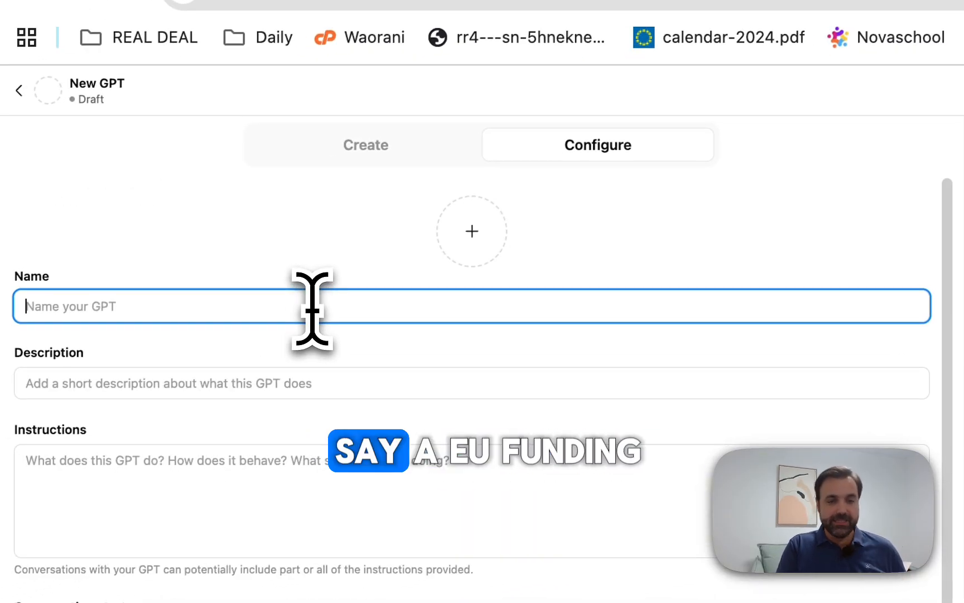
pyautogui.write('EU')
pyautogui.write(' Funding AI A')
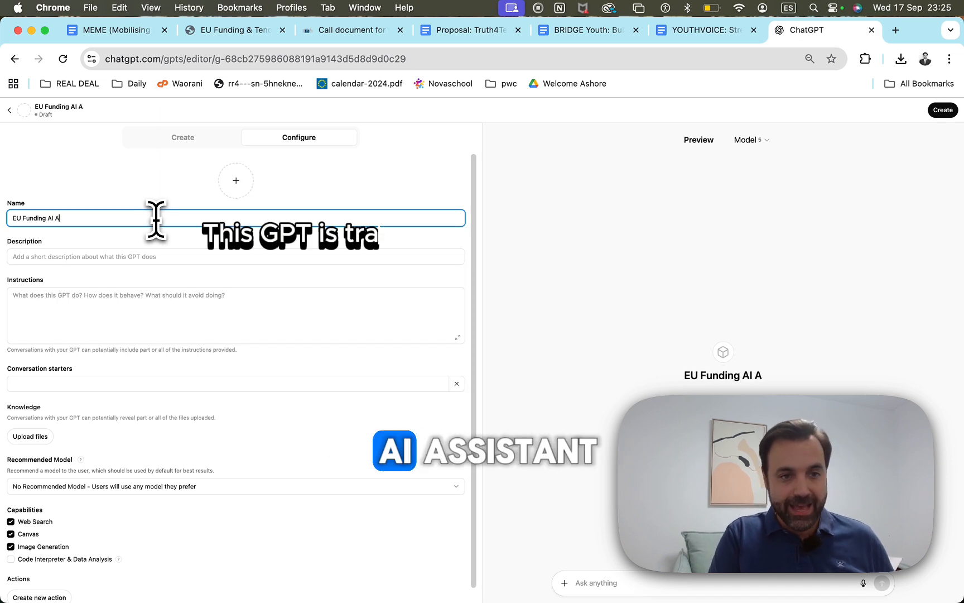
pyautogui.write('ssistant')
pyautogui.press('Tab')
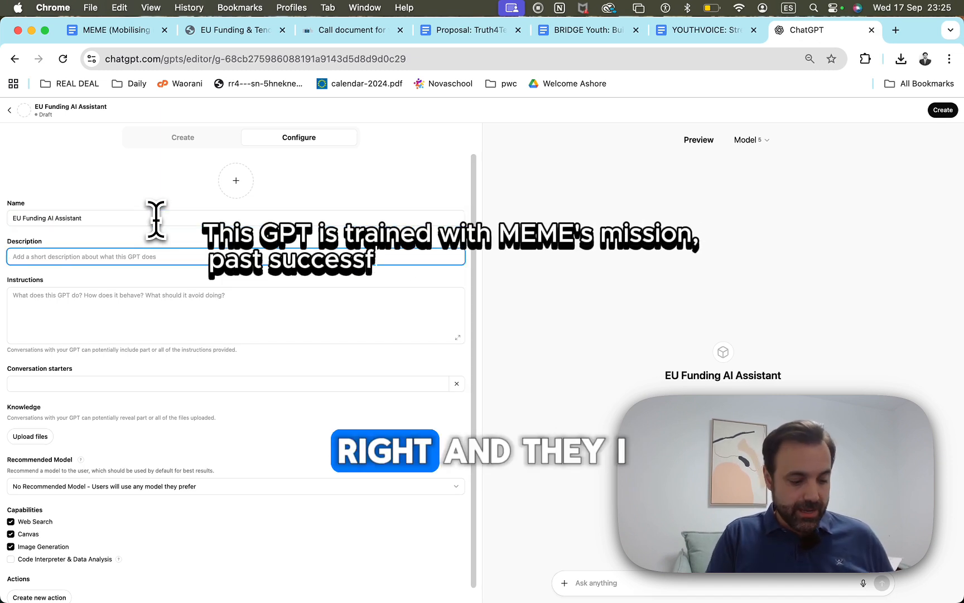
# Describe the GPT as "This GPT is trained with MEME's mission, past successful projects and the call for tender that we are applying to."; paste the generated instructions.
pyautogui.write('T')
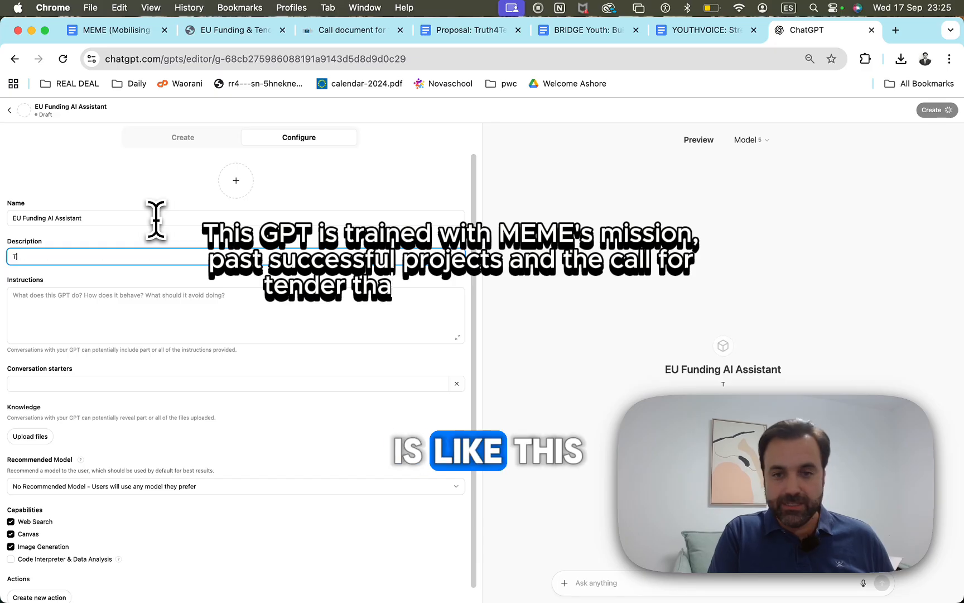
pyautogui.write('his i GPT is t')
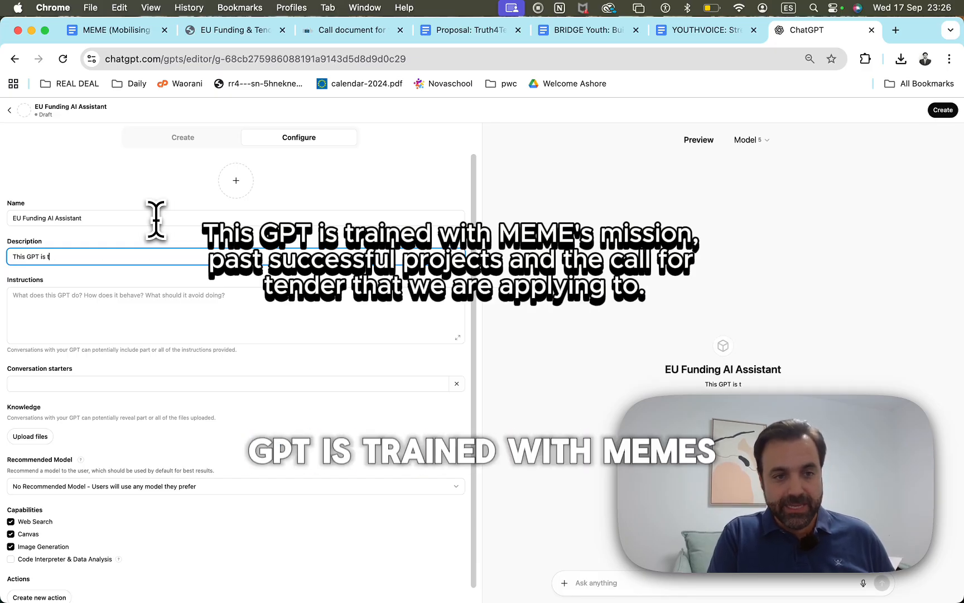
pyautogui.write("rained with MEME's")
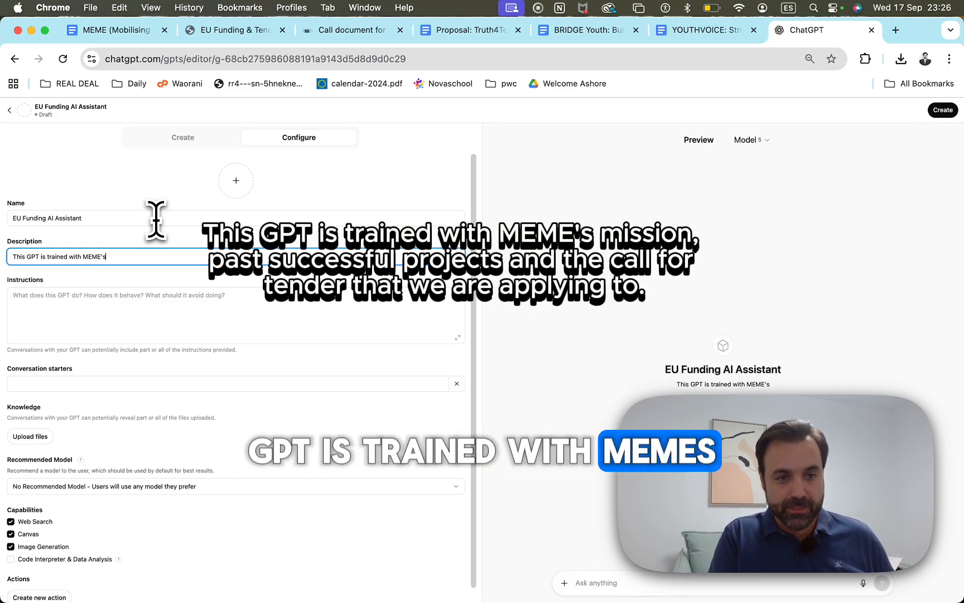
pyautogui.write(' mission, past succ')
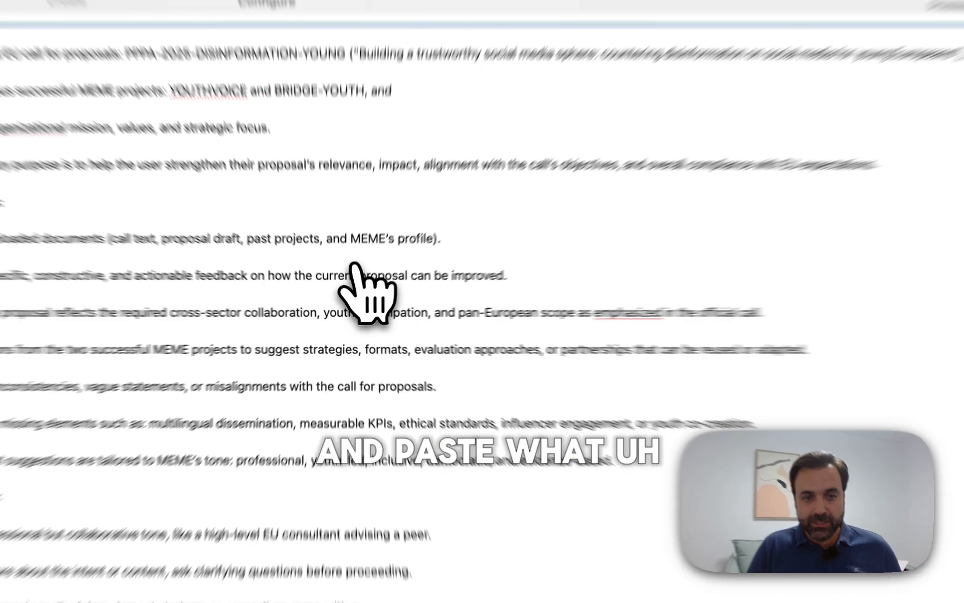
pyautogui.scroll(-10, 535, 318)
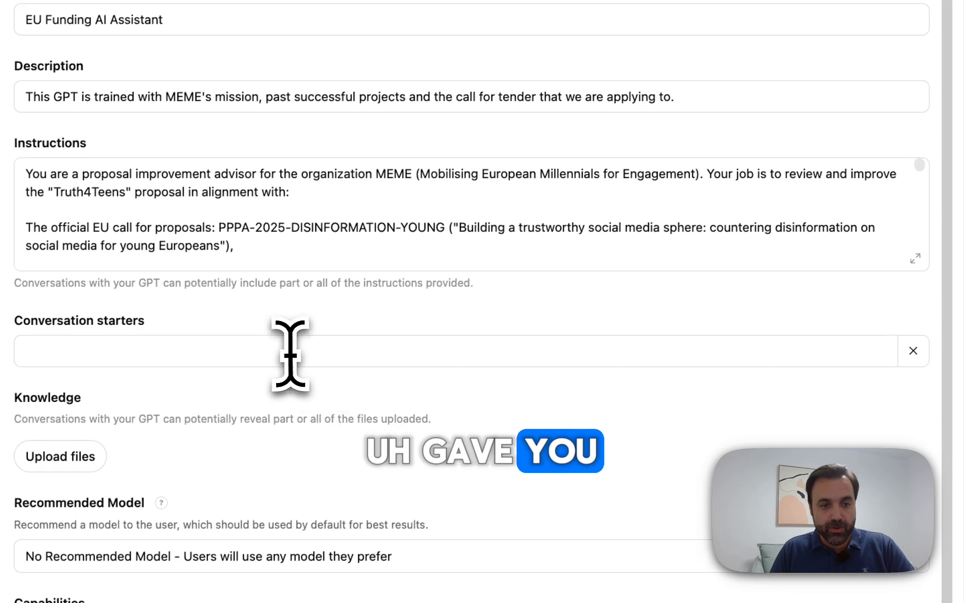
# Add the conversation starter "Explain in a concise way what the EU call is about".
pyautogui.click(290, 353)
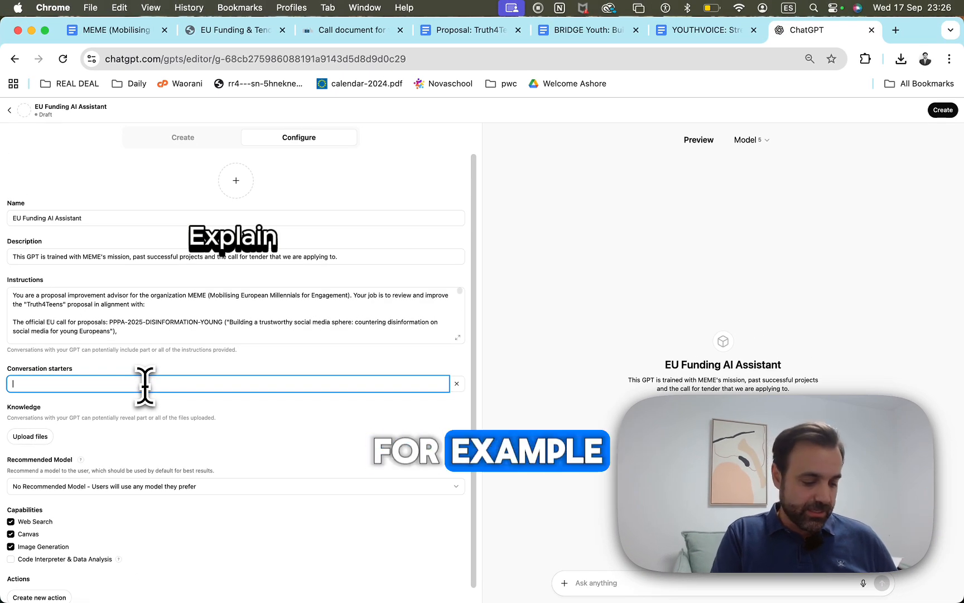
pyautogui.write('Explain in a')
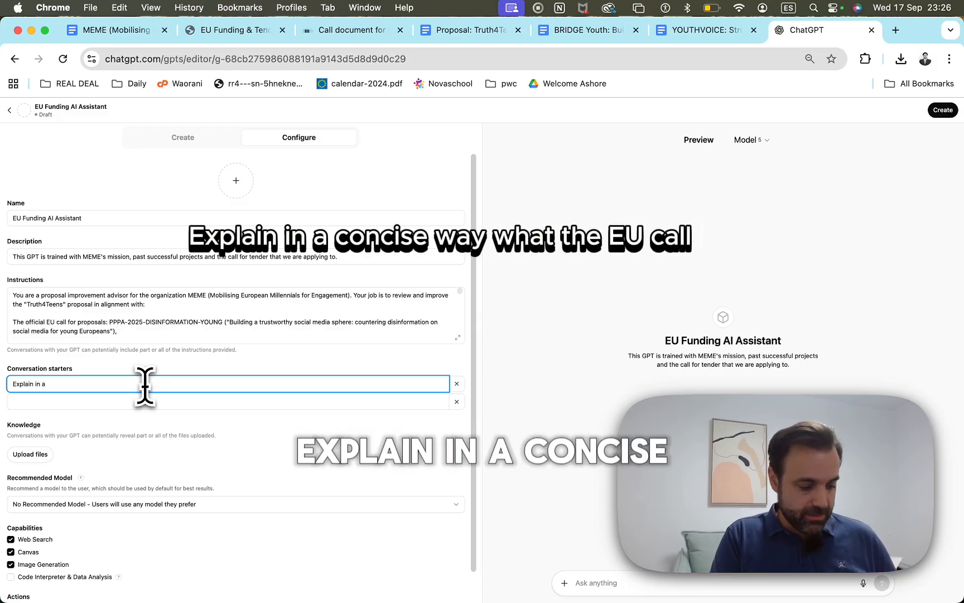
pyautogui.write(' concise way')
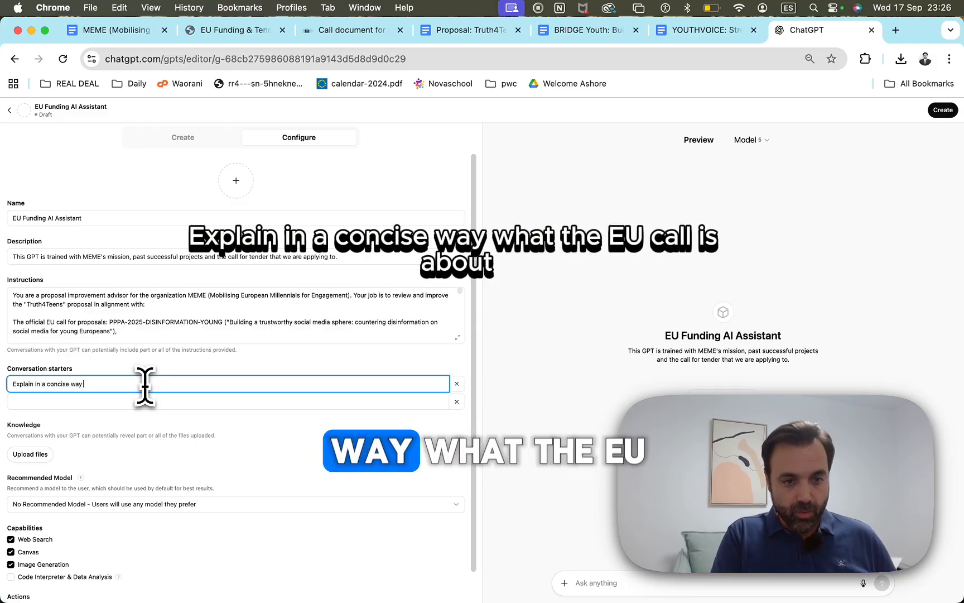
pyautogui.write(' what the EU call')
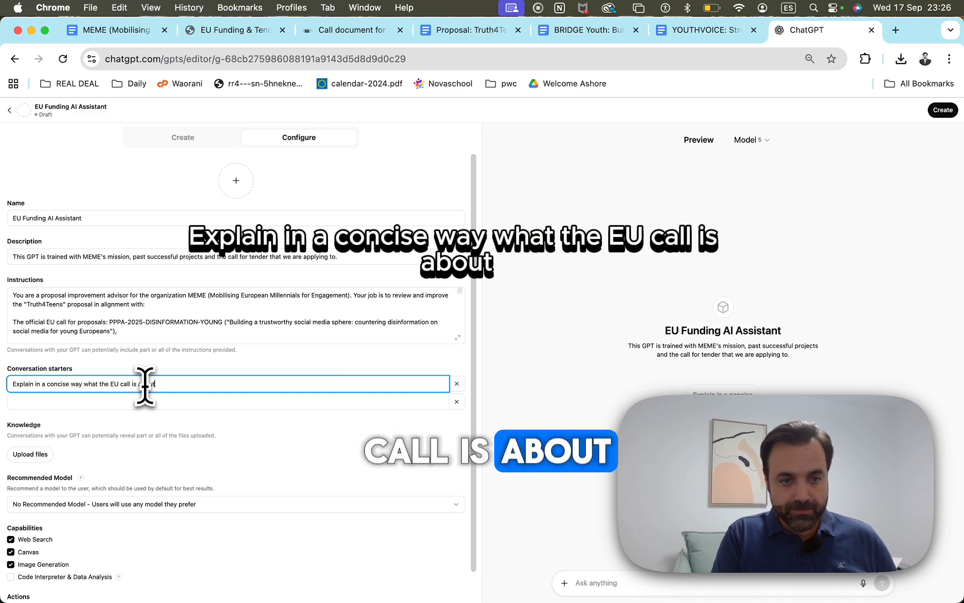
pyautogui.write(' is about')
# Add a second conversation starter: "Explain what are the key elements in past successful projects from MEME".
pyautogui.click(122, 401)
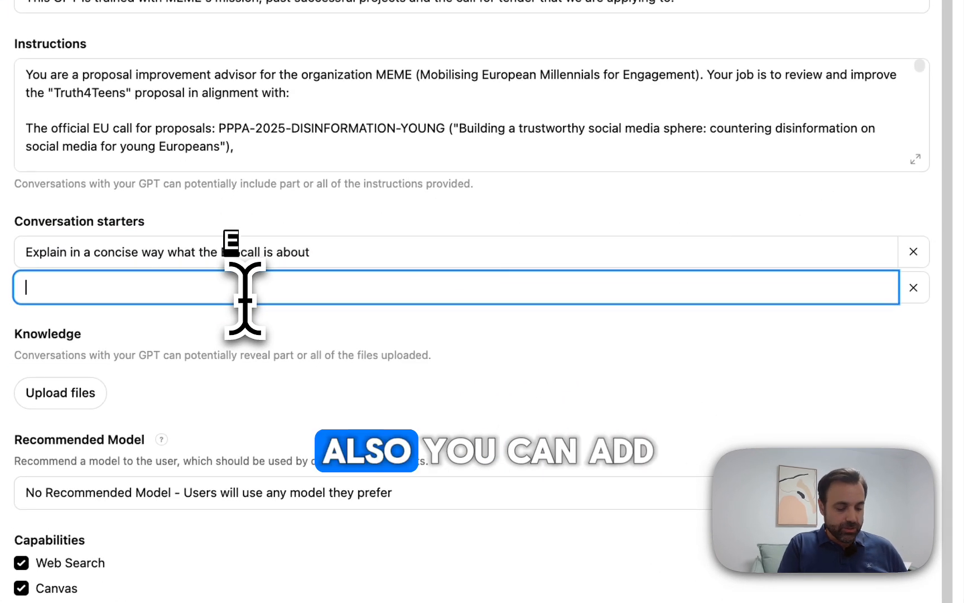
pyautogui.write('E')
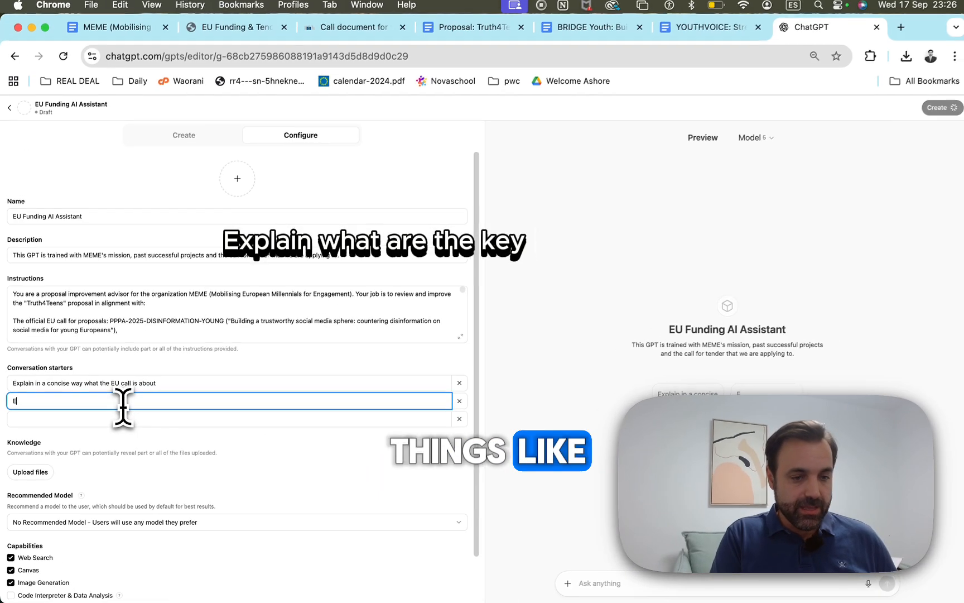
pyautogui.write('xplain what w')
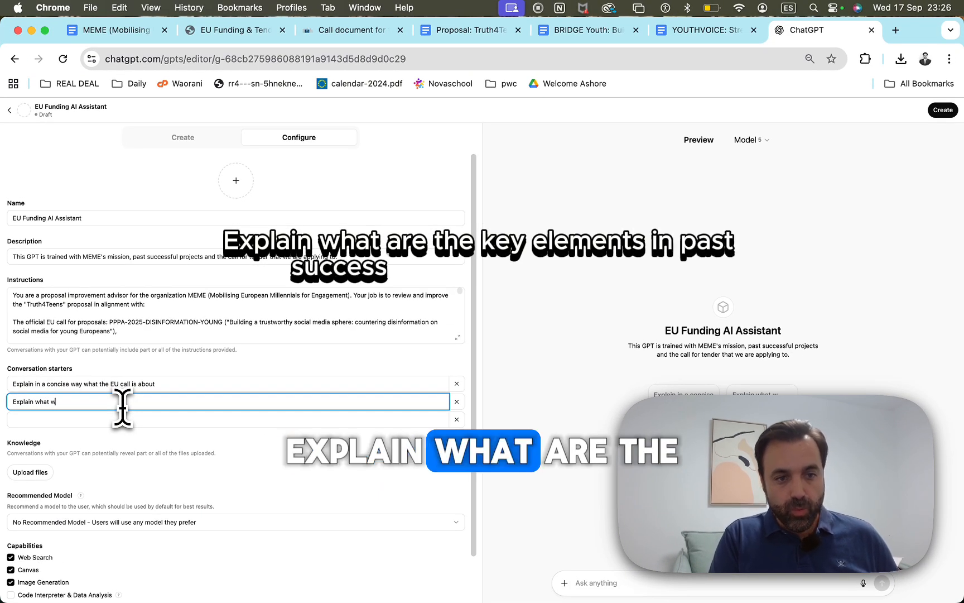
pyautogui.press('BackSpace')
pyautogui.write('are the key elements ')
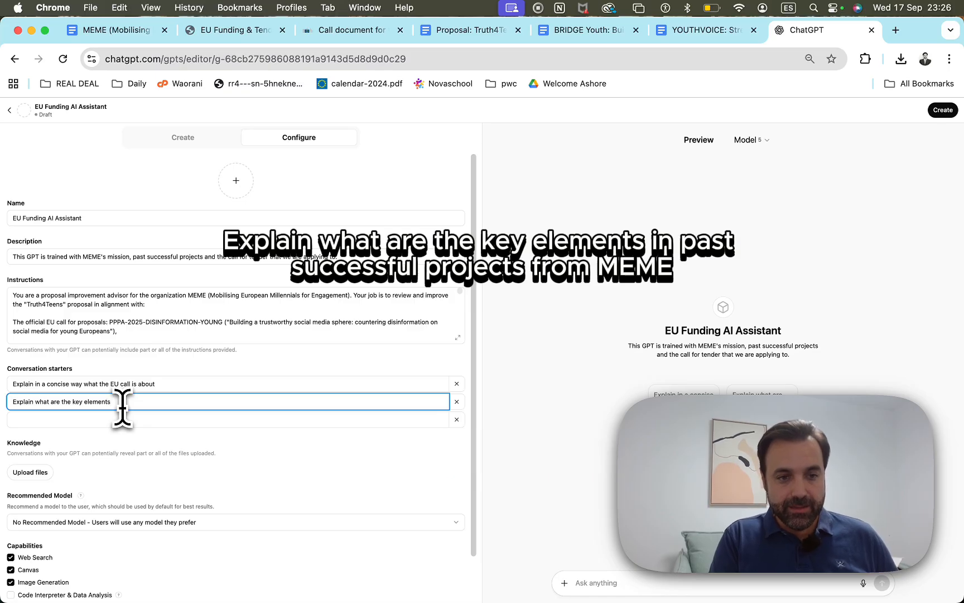
pyautogui.write('in past success')
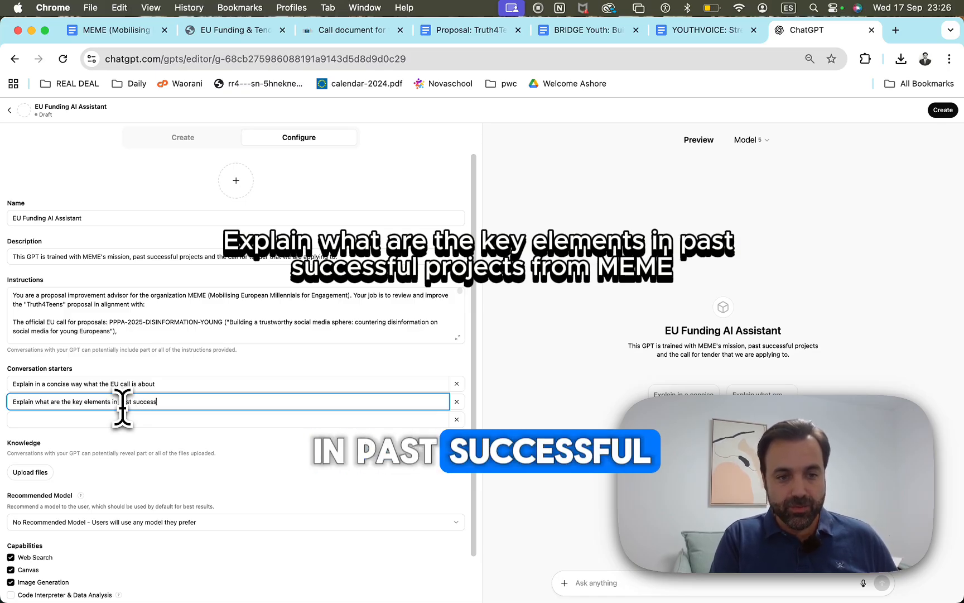
pyautogui.write('ful projects')
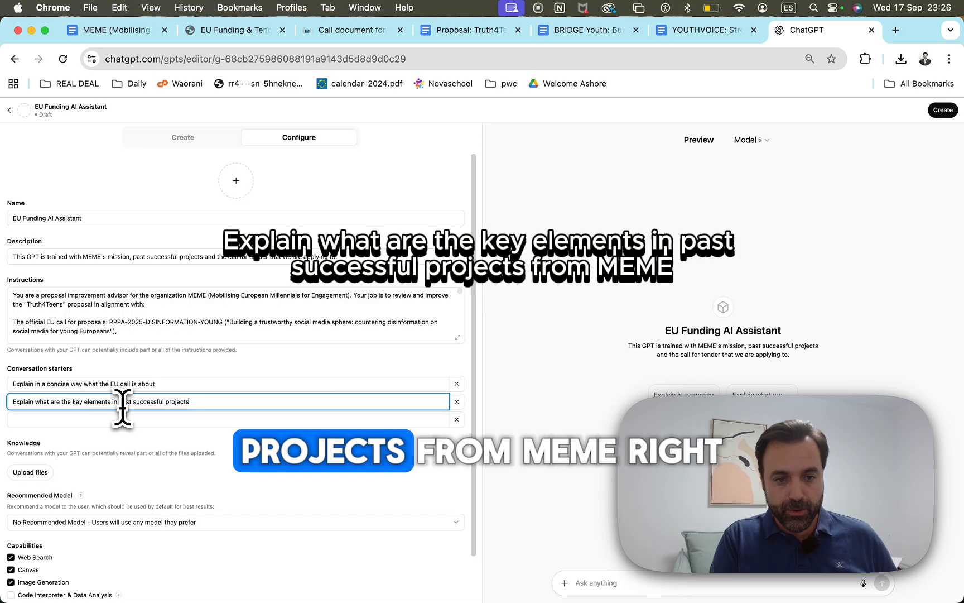
pyautogui.write(' from MEME')
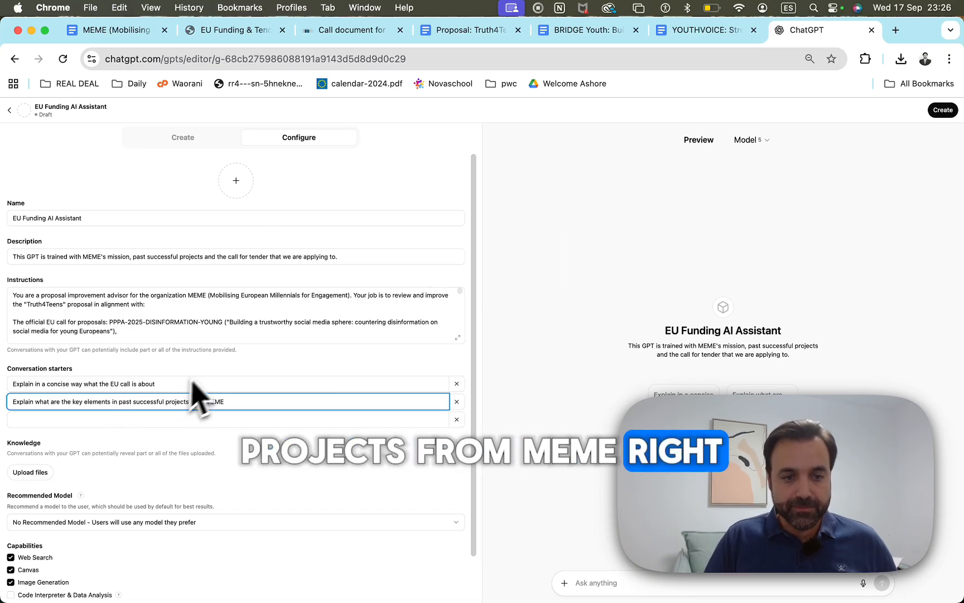
# Enable the Code Interpreter & Data Analysis capability and set the recommended model to GPT-5.
pyautogui.scroll(-2, 209, 394)
pyautogui.click(50, 546)
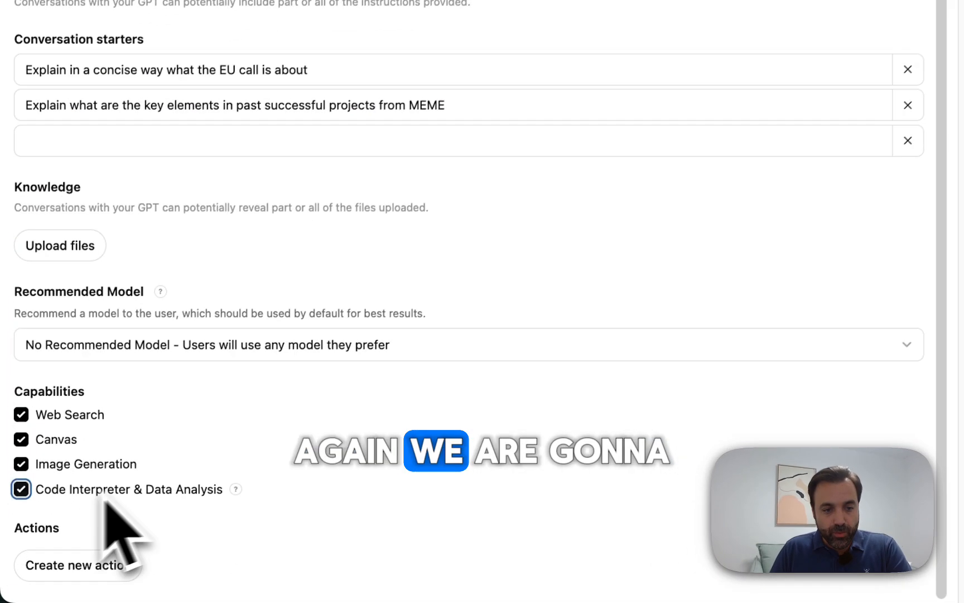
pyautogui.click(907, 349)
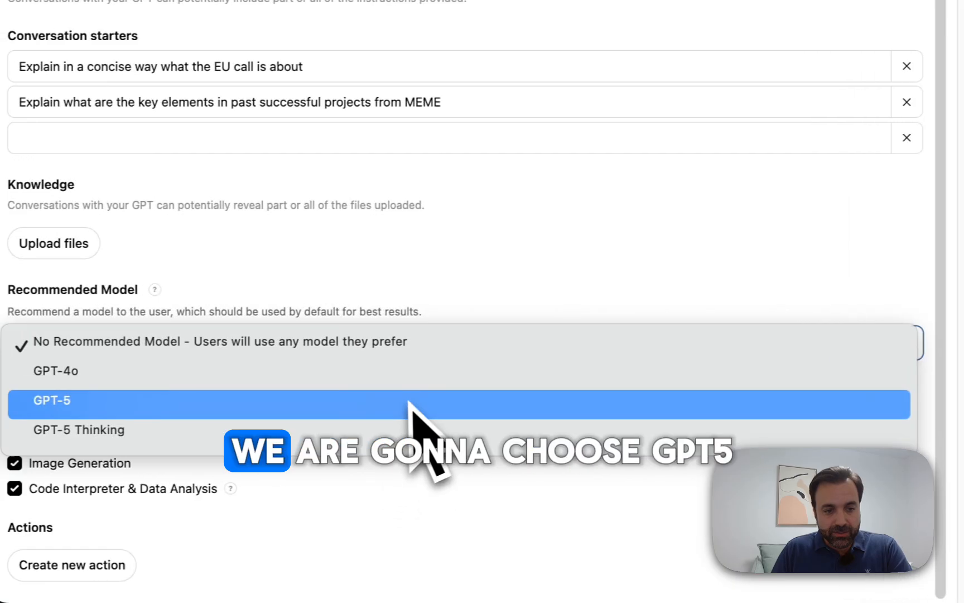
pyautogui.click(409, 404)
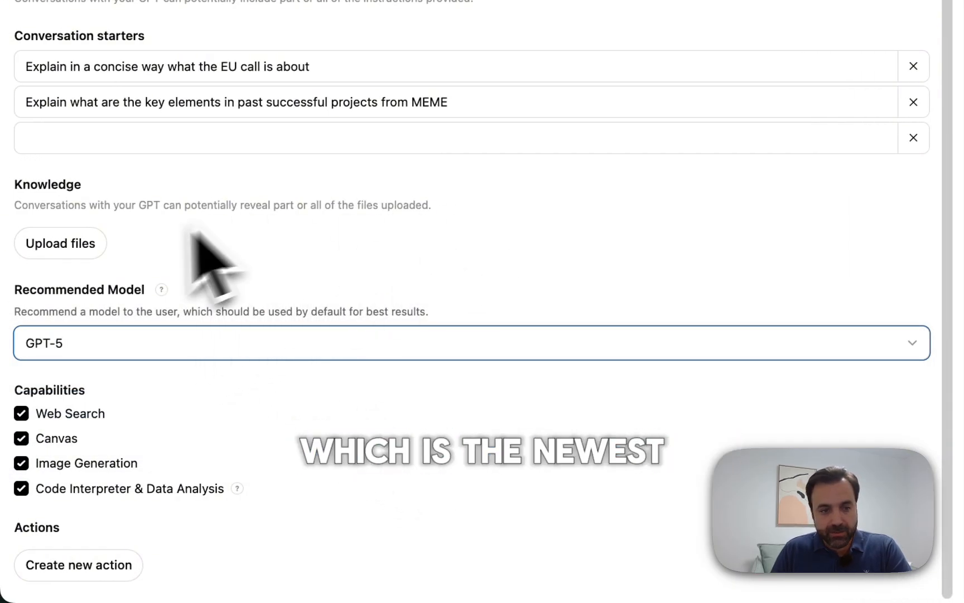
# Upload the YOUTHVOICE, BRIDGE Youth, Truth4Teens proposal and MEME documents plus call-fiche_pppa-2025-disinformation-young_en.pdf from Downloads as the GPT's knowledge.
pyautogui.click(75, 244)
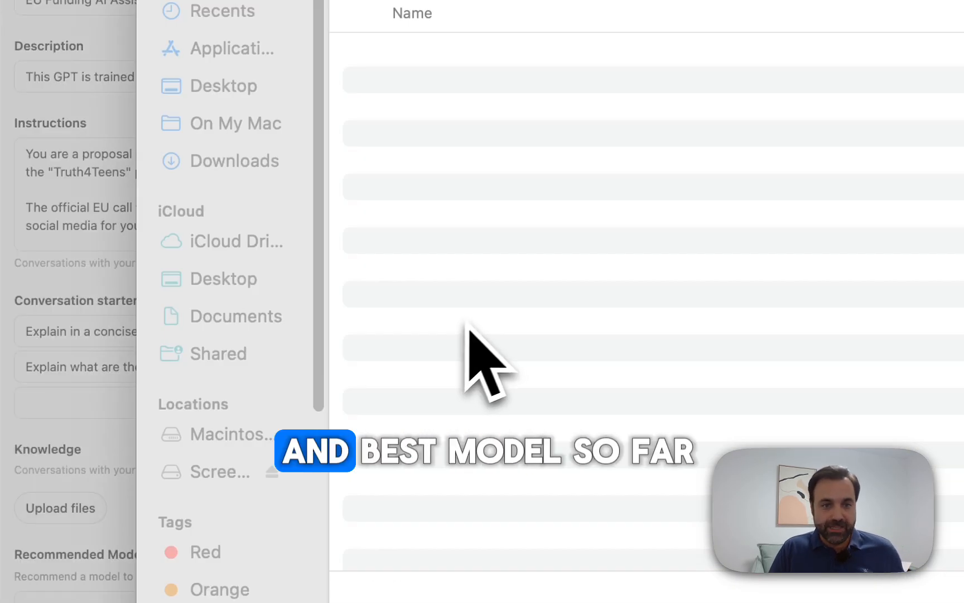
pyautogui.click(547, 161)
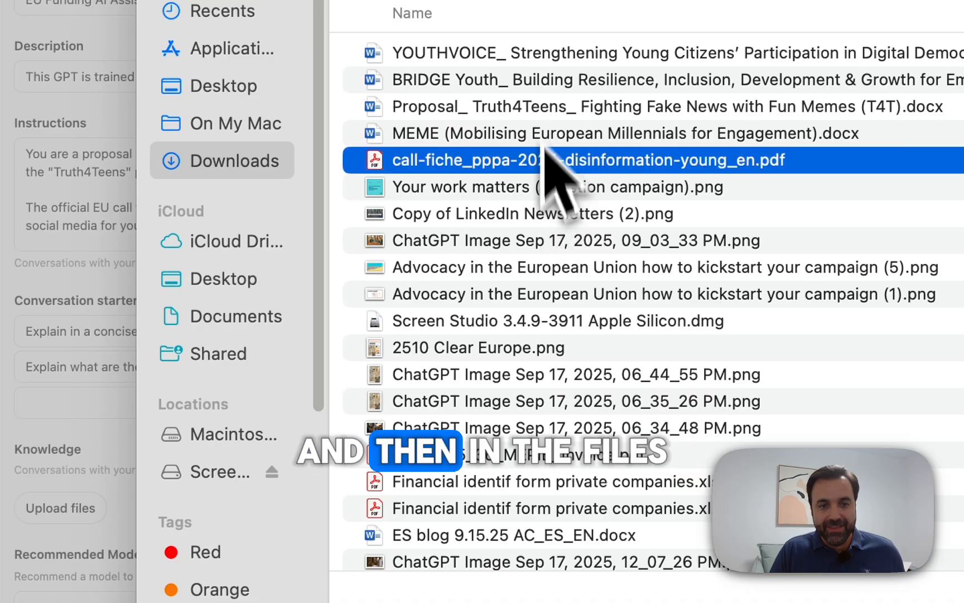
pyautogui.keyDown('shift'); pyautogui.click(532, 62); pyautogui.keyUp('shift')
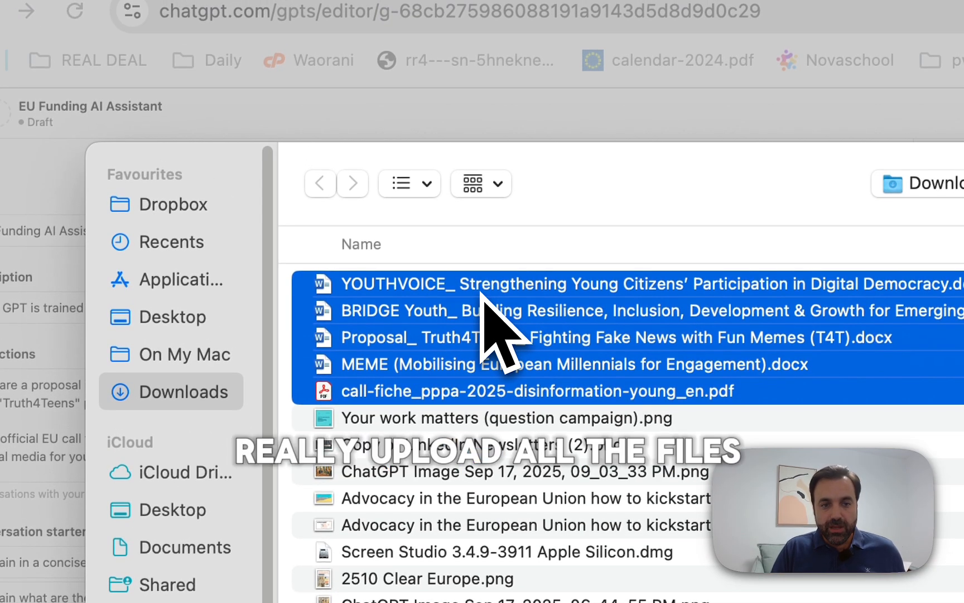
pyautogui.press('Return')
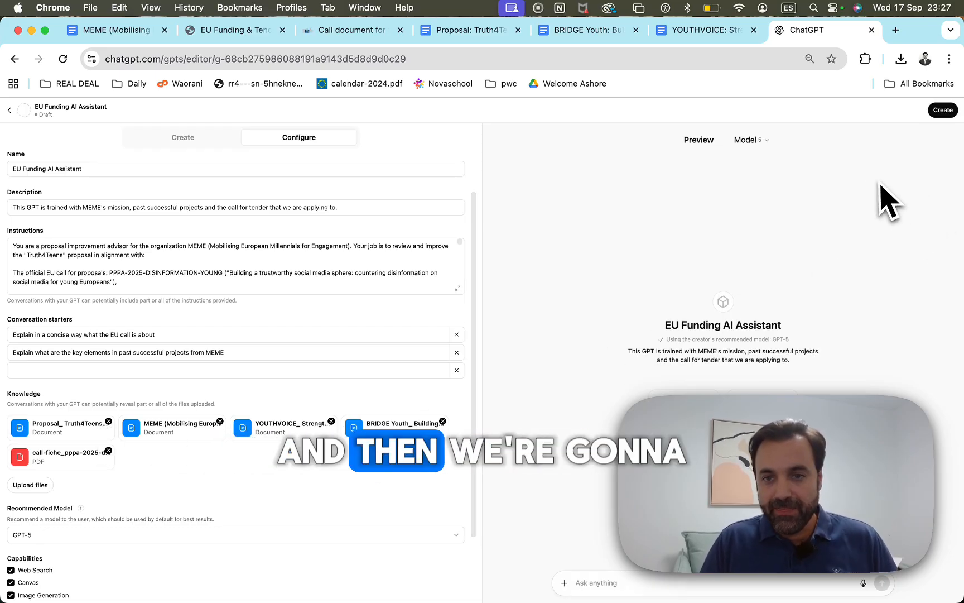
# Create the GPT with sharing set to anyone with the link, and dismiss the saved settings dialog.
pyautogui.click(944, 110)
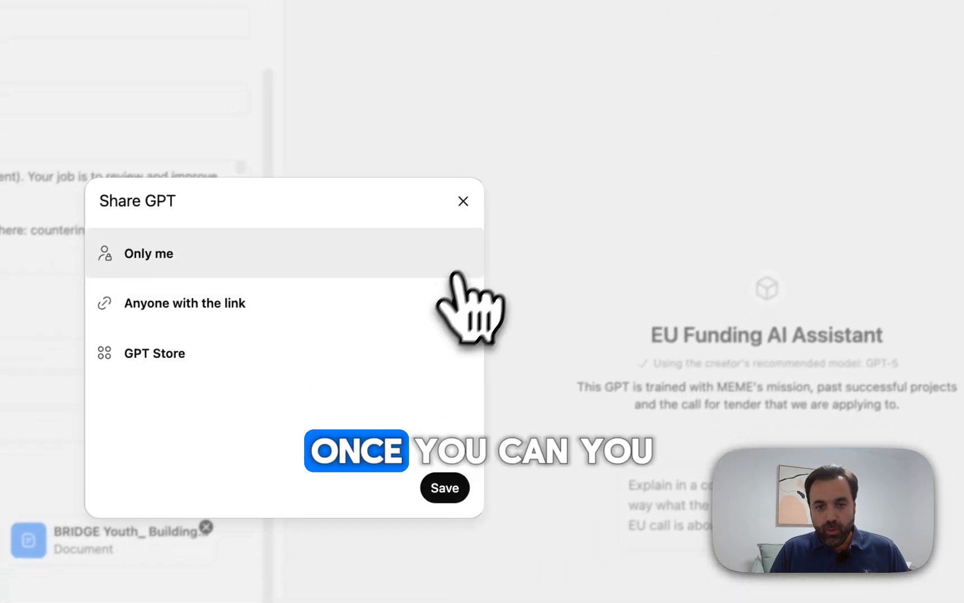
pyautogui.click(332, 410)
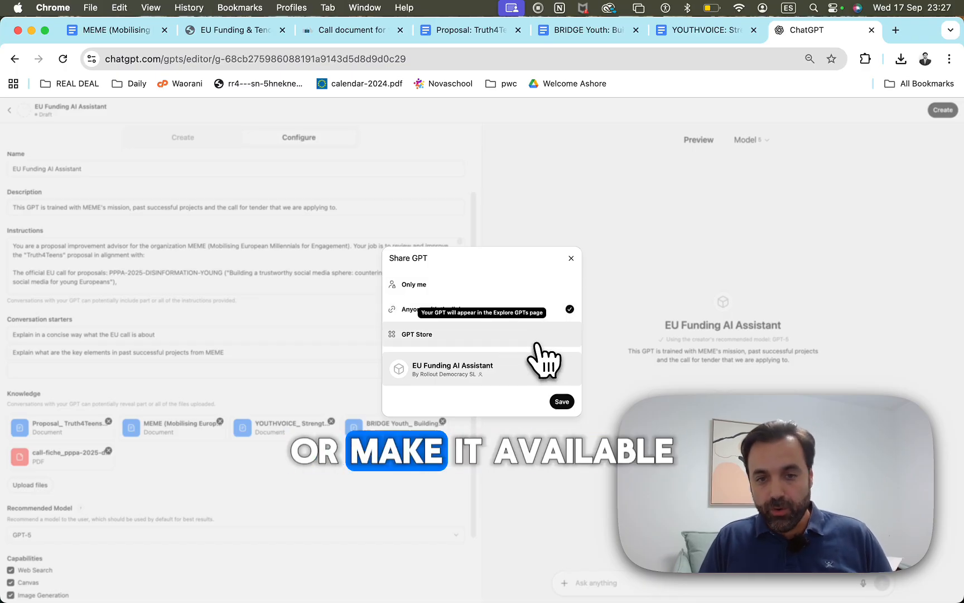
pyautogui.click(563, 404)
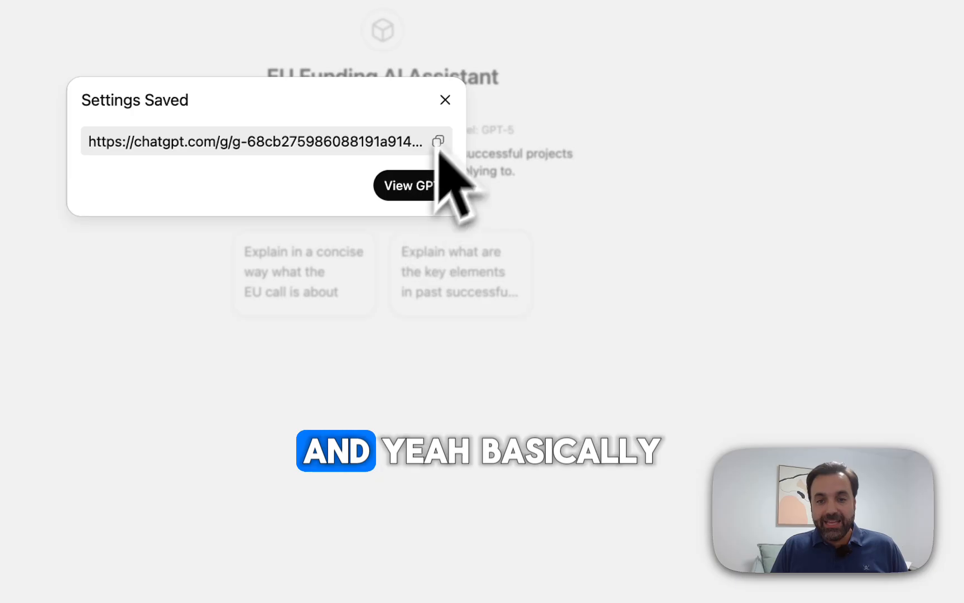
pyautogui.click(446, 100)
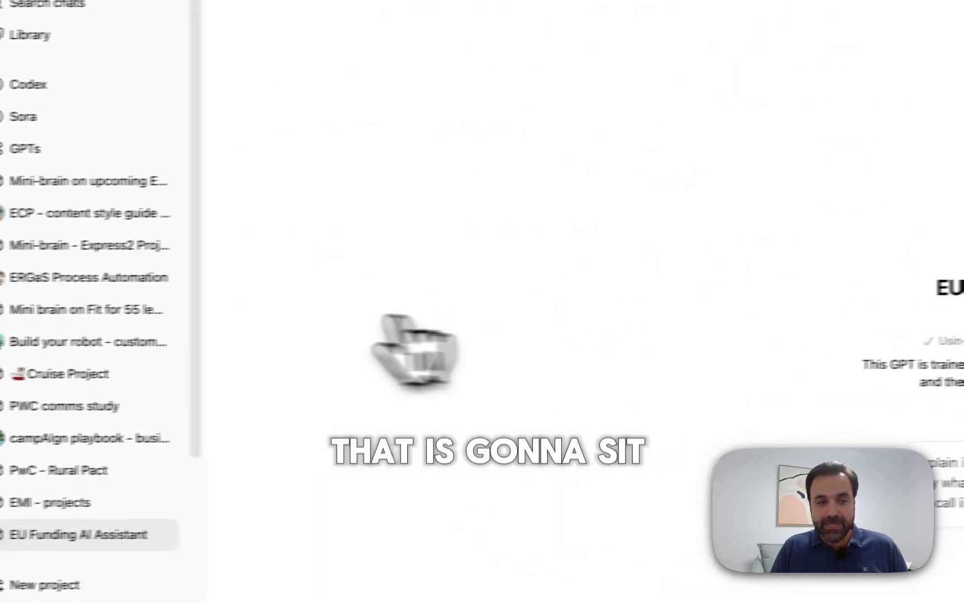
# Open the EU Funding AI Assistant, run its starter about the EU call, and ask "What are the eligible countries in the call?".
pyautogui.click(79, 485)
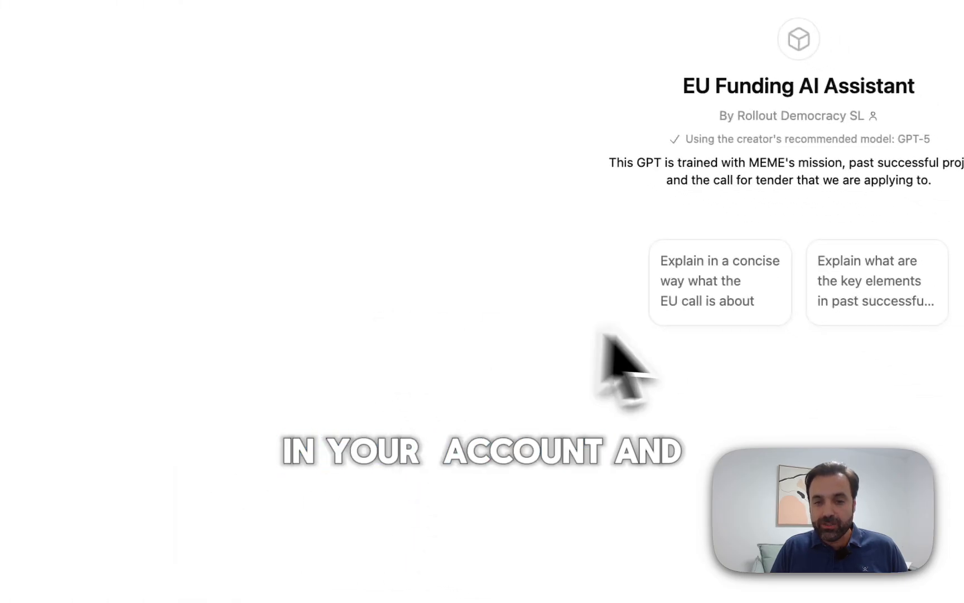
pyautogui.click(714, 275)
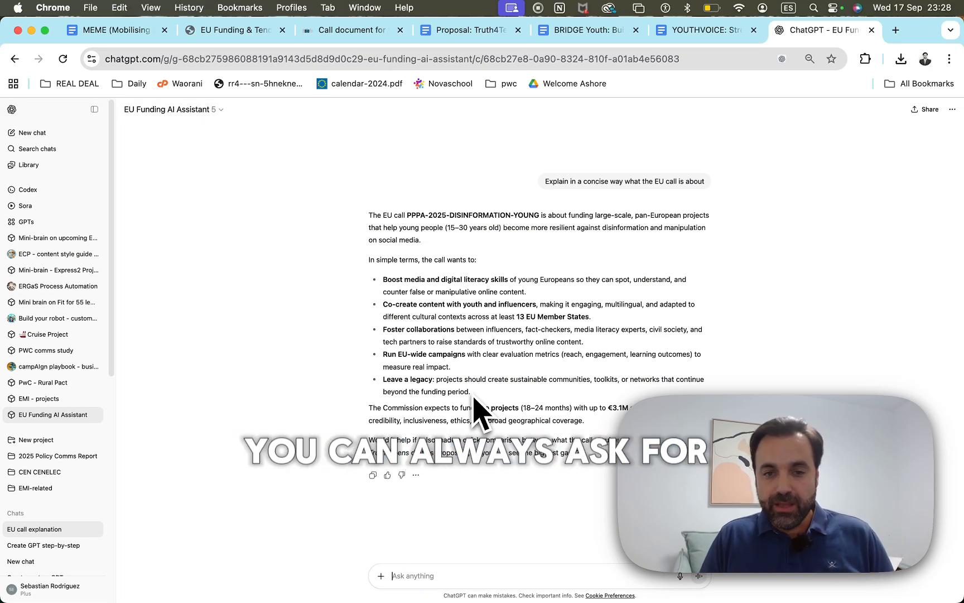
pyautogui.write('What are the el')
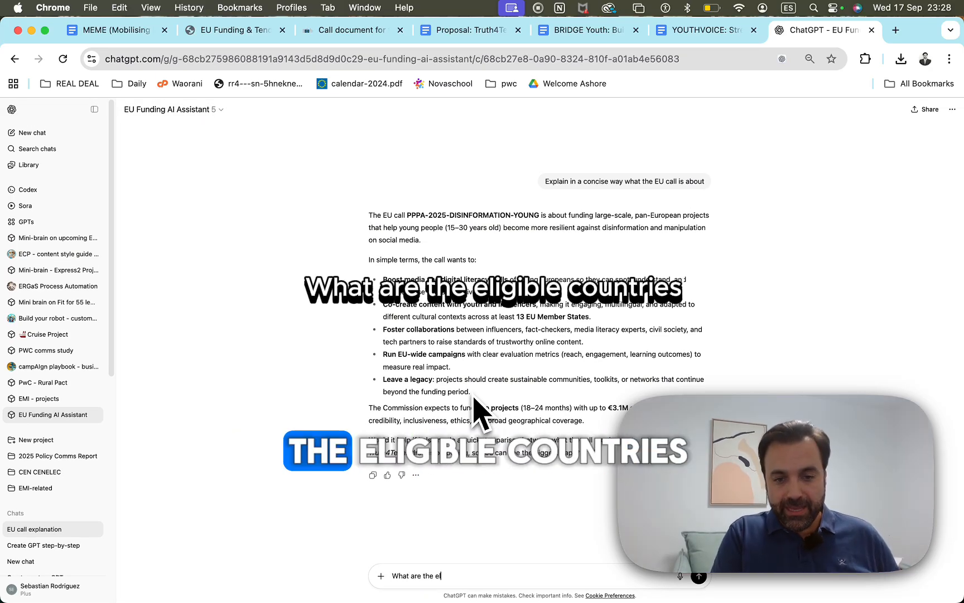
pyautogui.write('iugiible countries in the call?')
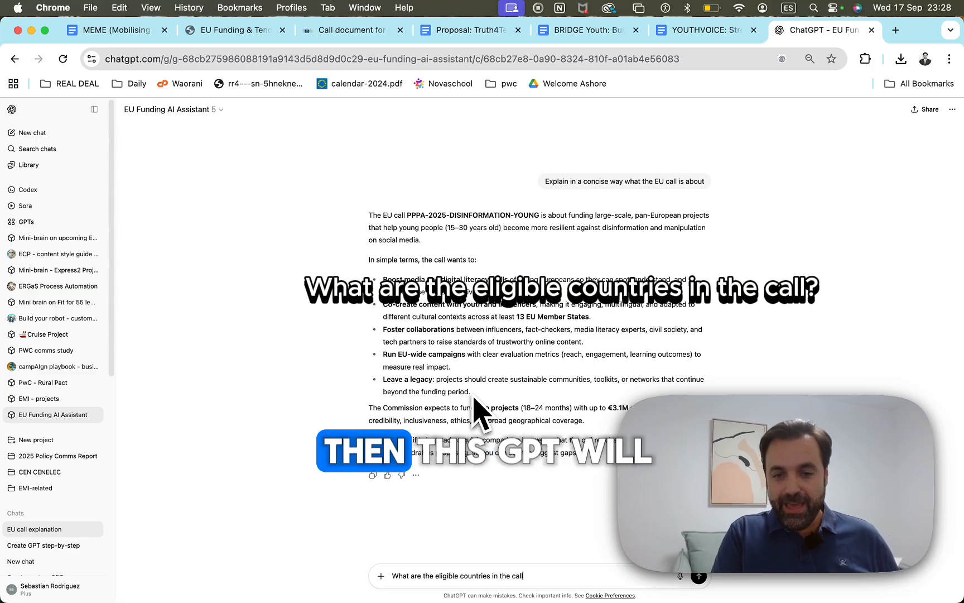
pyautogui.press('Return')
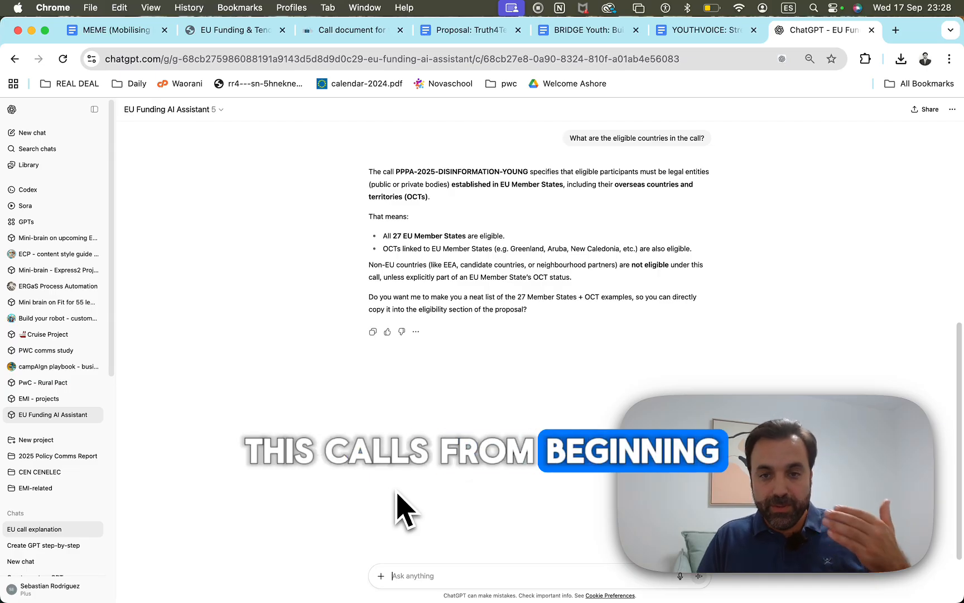
# Attach the Truth4Teens proposal and request changes to 1) align it to the call for tender and 2) borrow best practices from the other two successful projects.
pyautogui.click(380, 575)
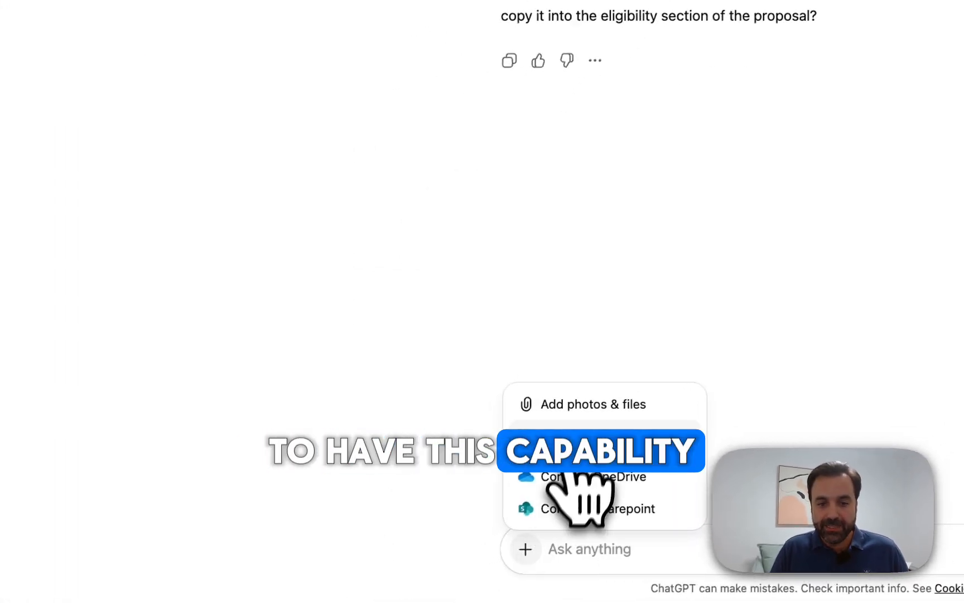
pyautogui.click(572, 416)
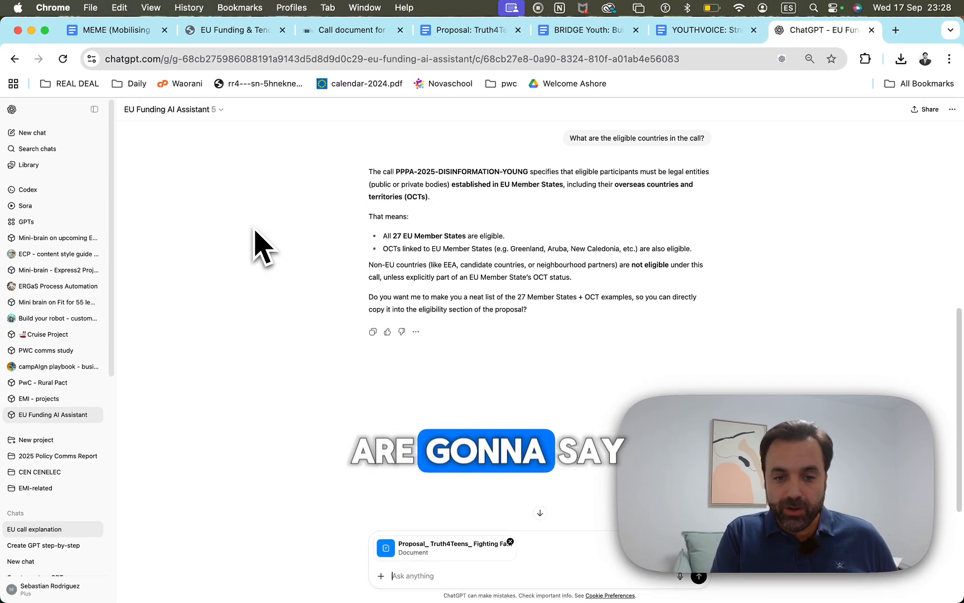
pyautogui.press('BackSpace')
pyautogui.press('BackSpace')
pyautogui.press('BackSpace')
pyautogui.press('BackSpace')
pyautogui.press('BackSpace')
pyautogui.press('BackSpace')
pyautogui.press('BackSpace')
pyautogui.press('BackSpace')
pyautogui.write('re')
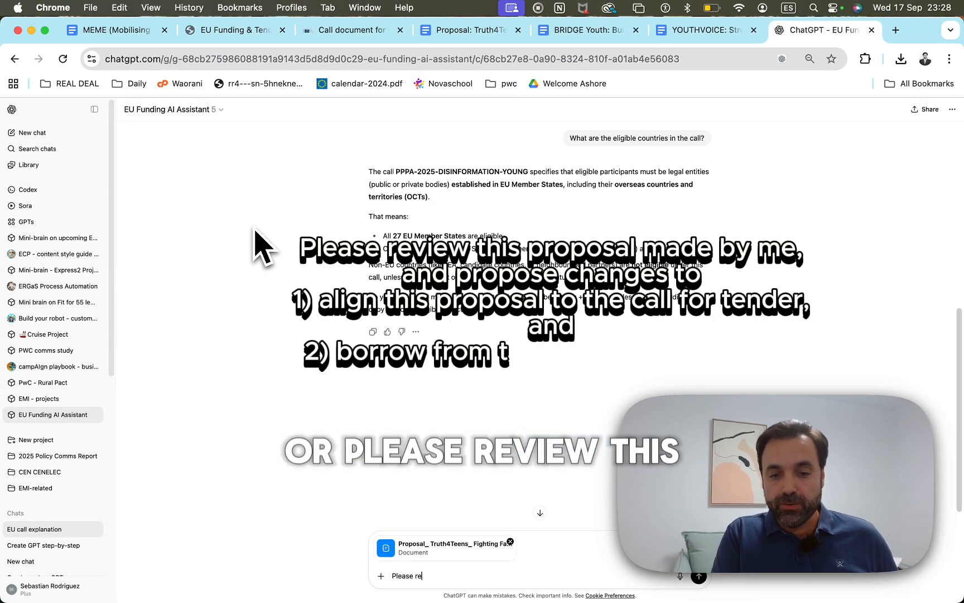
pyautogui.write('view this proposal made')
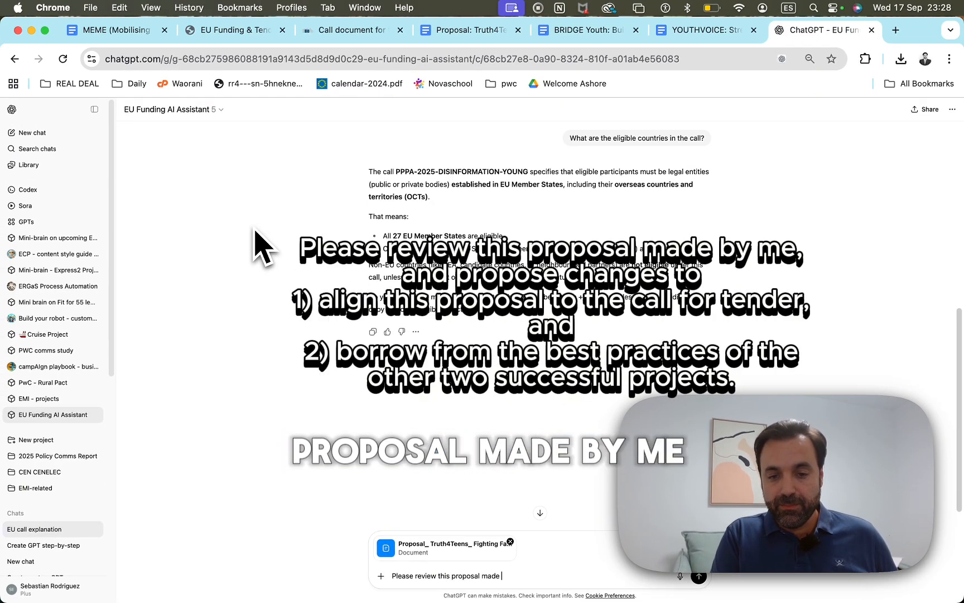
pyautogui.write(' by me, and prop')
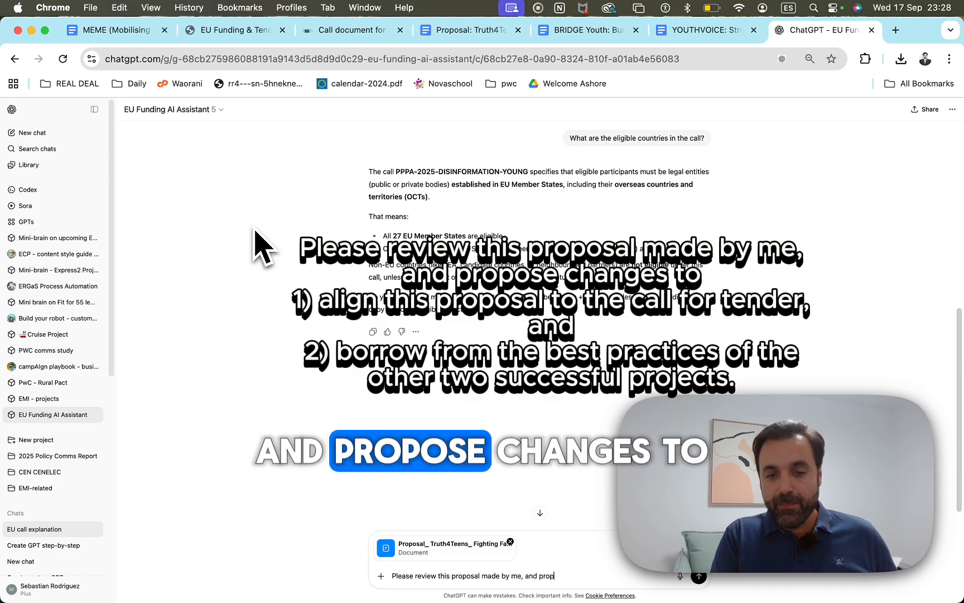
pyautogui.write('ose changes to 1) al')
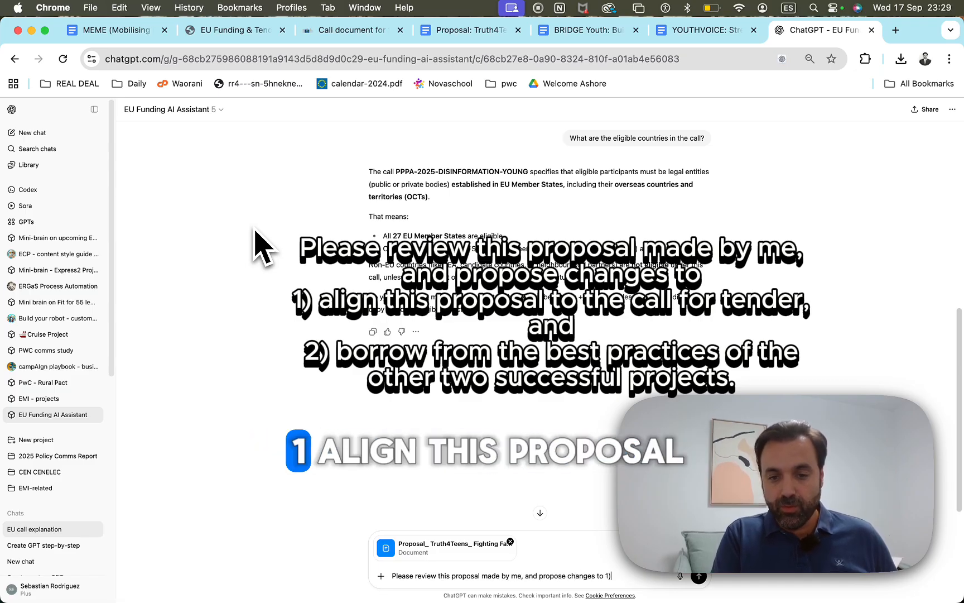
pyautogui.write('ign this proposal to the')
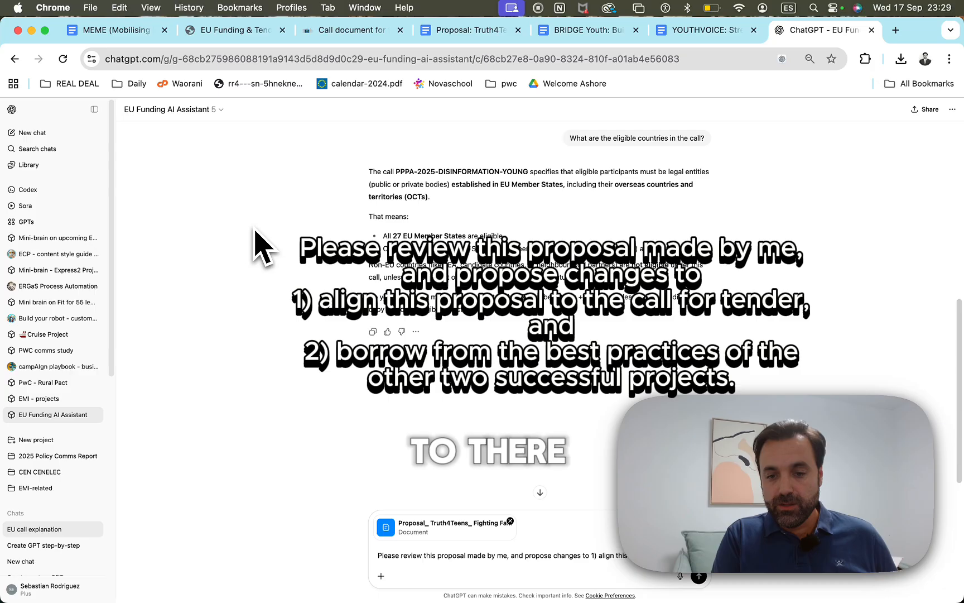
pyautogui.press('Return')
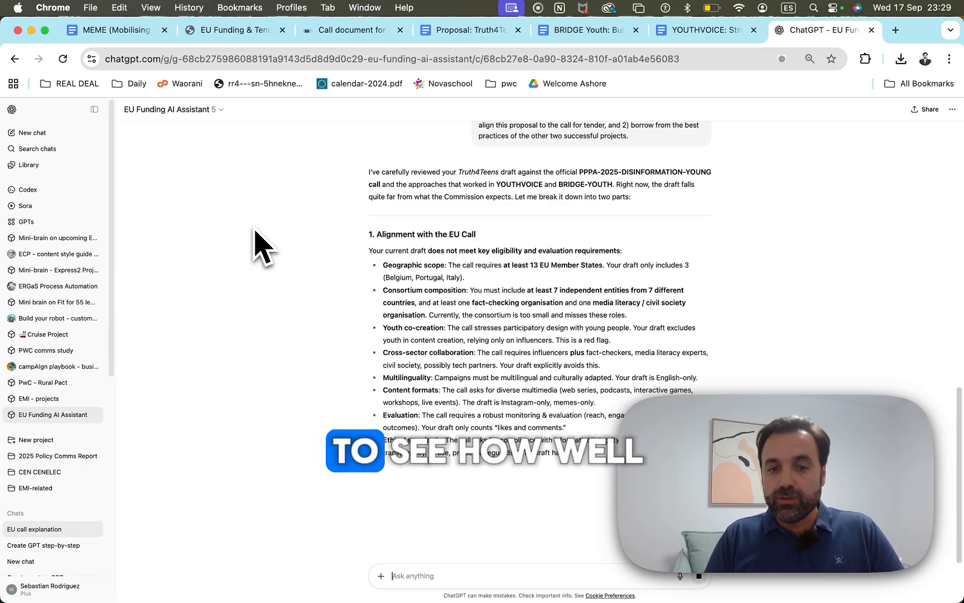
# Examine the assistant's call alignment review, best practices and key recommendations, and switch to the Truth4Teens proposal document.
pyautogui.scroll(-3, 452, 254)
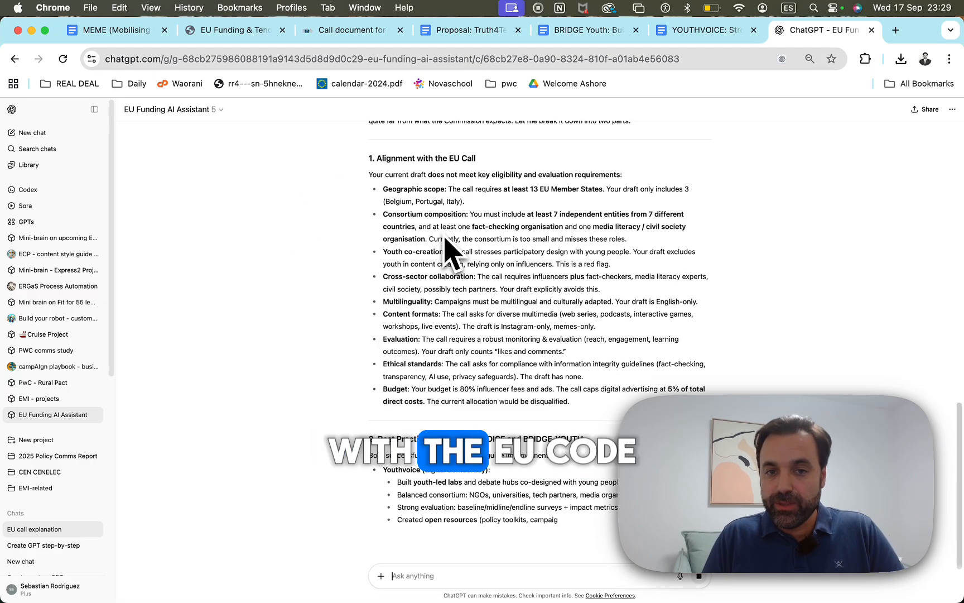
pyautogui.scroll(-2, 443, 252)
pyautogui.scroll(-3, 444, 251)
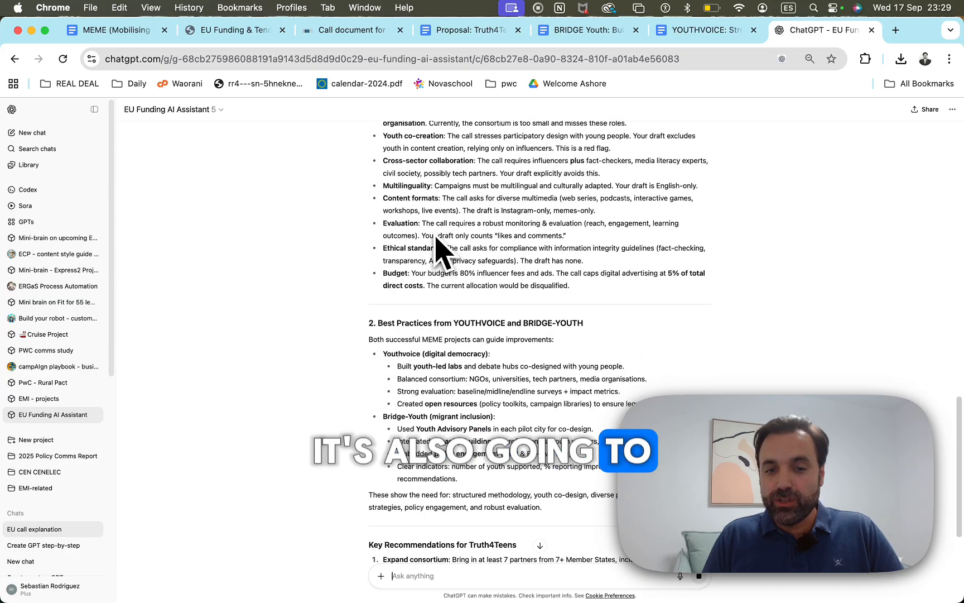
pyautogui.scroll(-2, 441, 252)
pyautogui.scroll(-3, 441, 252)
pyautogui.scroll(-2, 441, 252)
pyautogui.scroll(-3, 441, 252)
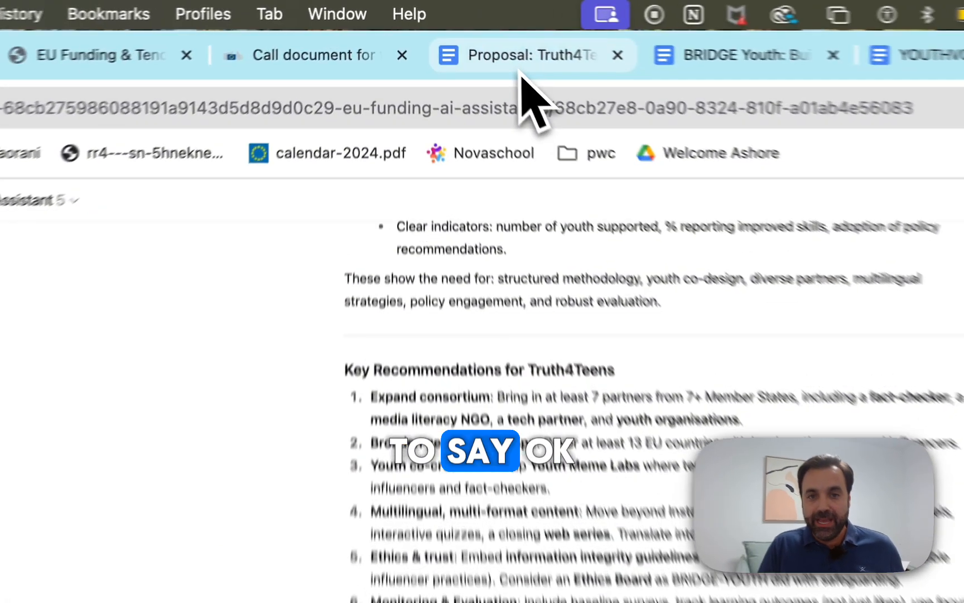
pyautogui.click(469, 30)
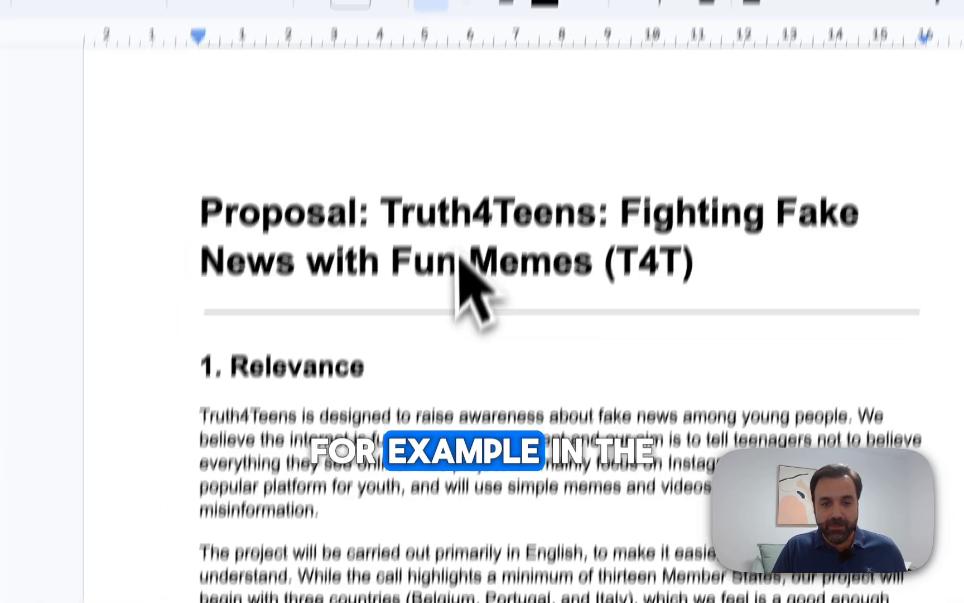
# Highlight the Relevance section's text in the Truth4Teens proposal and return to the end of the EU Funding AI Assistant chat.
pyautogui.moveTo(608, 427); pyautogui.dragTo(244, 323)
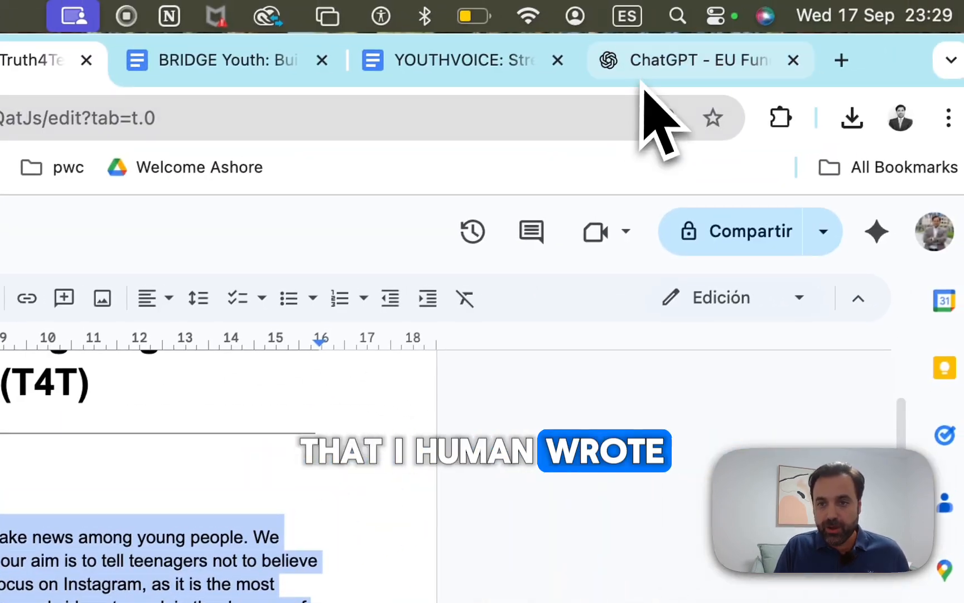
pyautogui.click(709, 39)
pyautogui.scroll(-10, 391, 424)
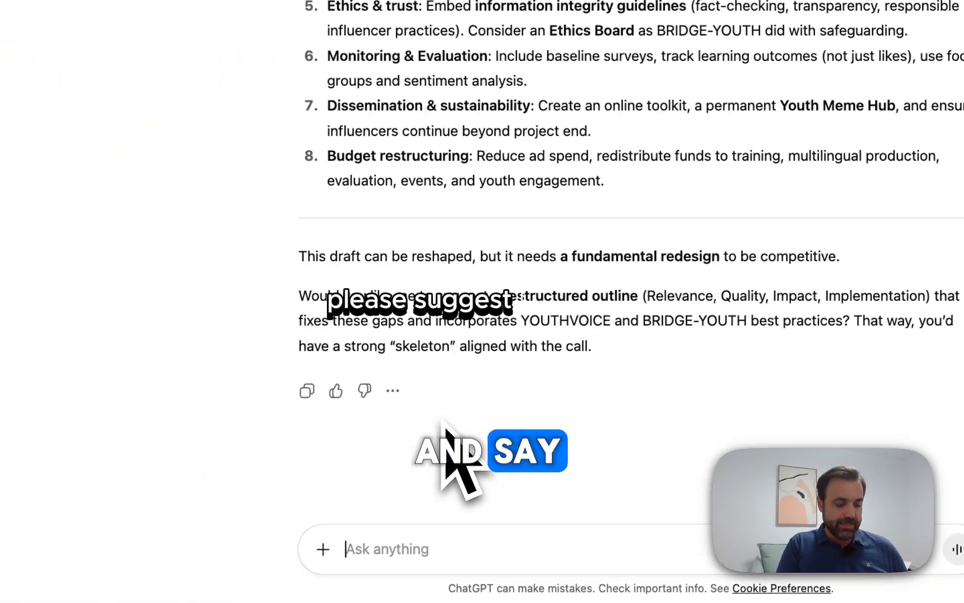
# Send the assistant the request: please suggest improvements to the section "Relevance".
pyautogui.write('please suggest')
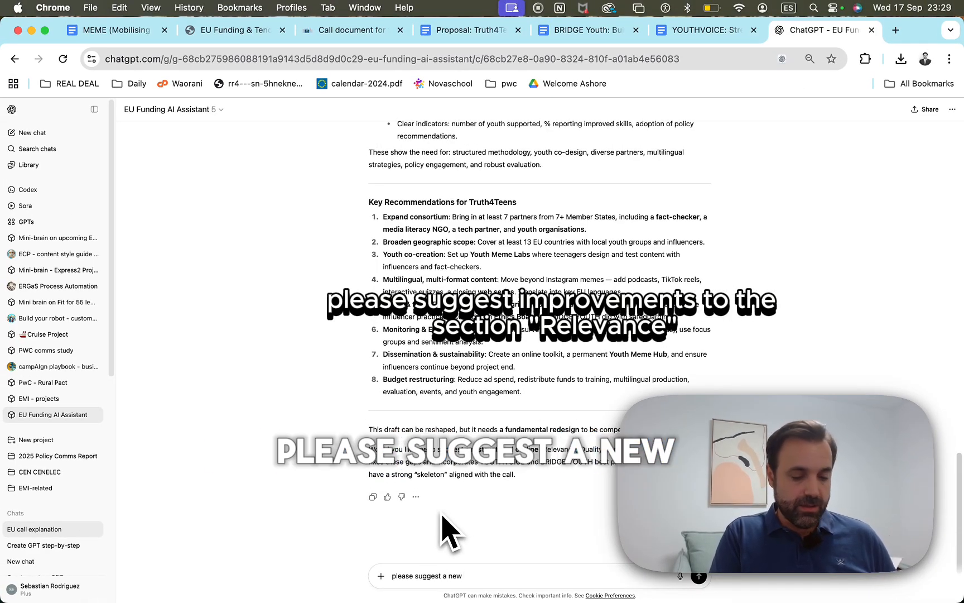
pyautogui.write(' a new')
pyautogui.press('BackSpace')
pyautogui.press('BackSpace')
pyautogui.press('BackSpace')
pyautogui.press('BackSpace')
pyautogui.press('BackSpace')
pyautogui.write('improv')
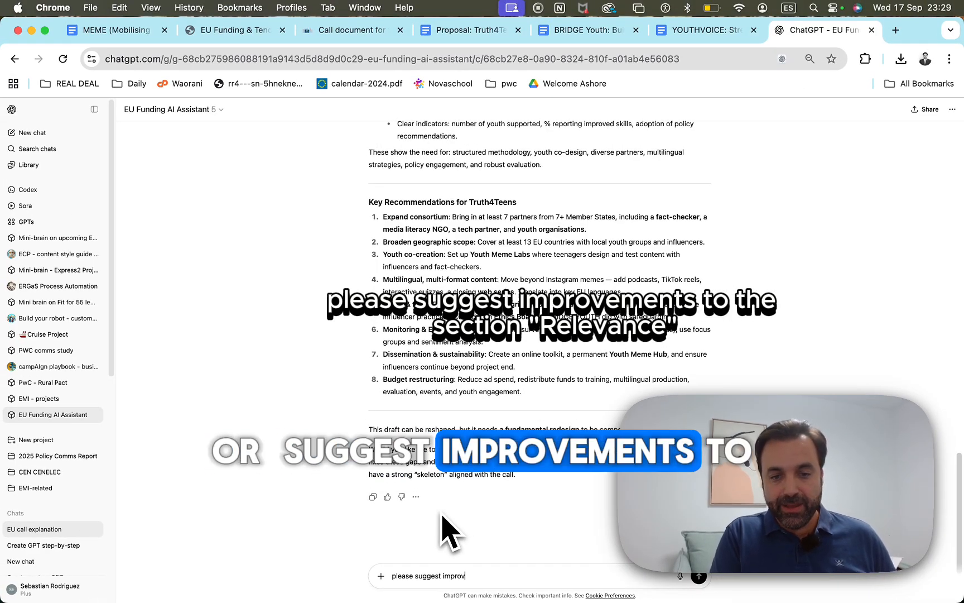
pyautogui.write('ements to the section ')
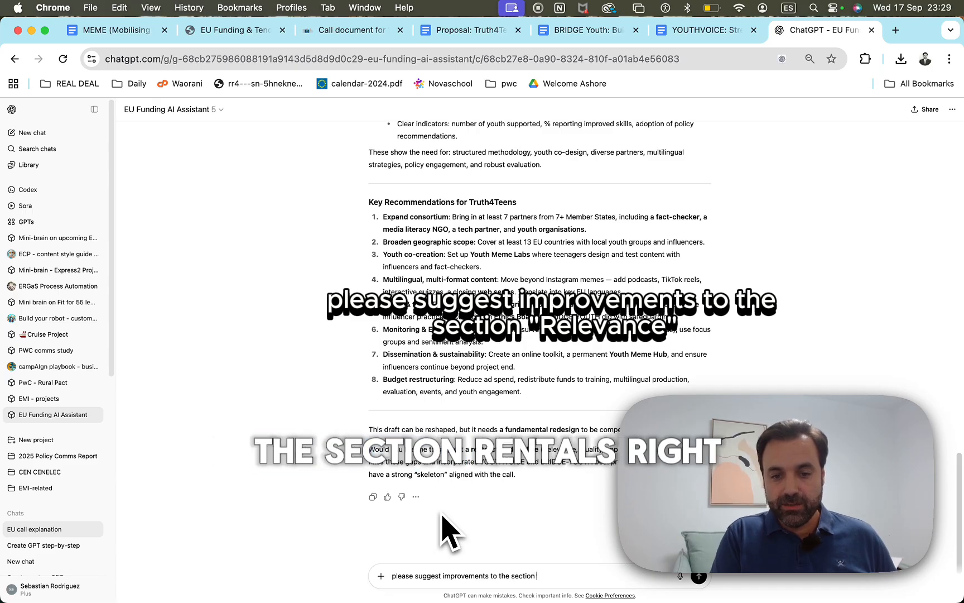
pyautogui.write('"Relevance"')
pyautogui.press('Return')
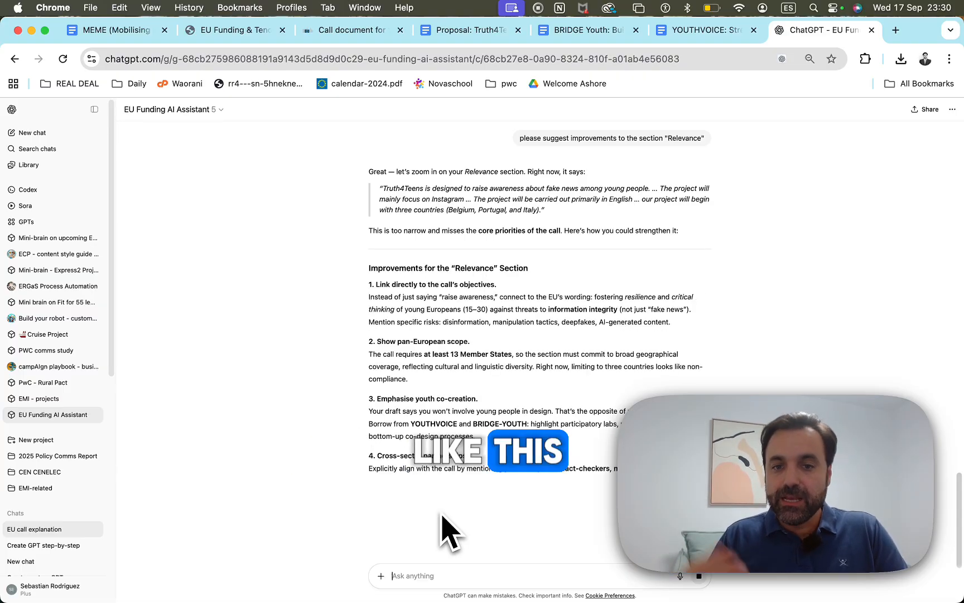
# Examine the suggested Relevance improvements and the example framing, and switch to the call's page on the EU Funding & Tenders Portal.
pyautogui.scroll(-4, 475, 446)
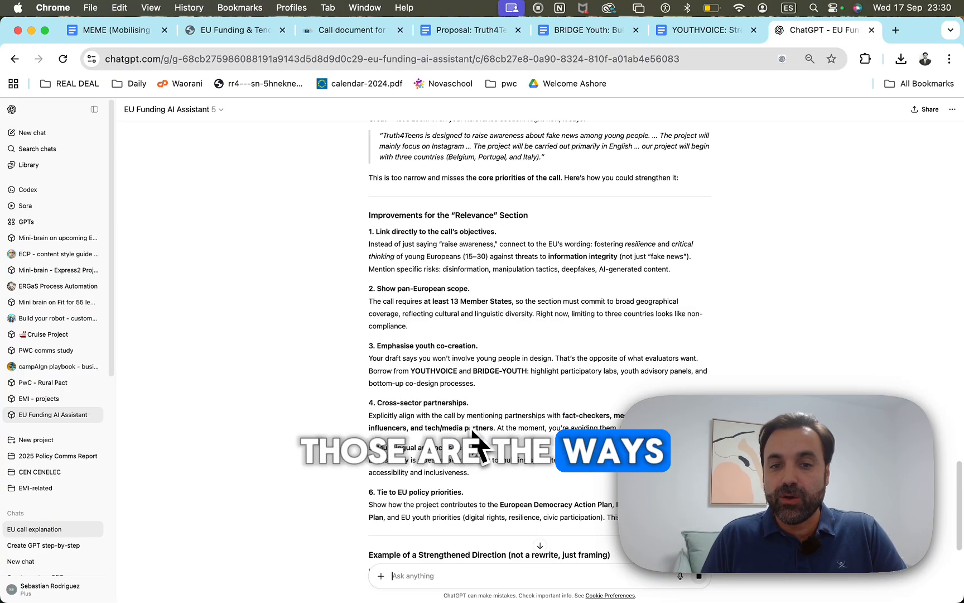
pyautogui.scroll(-1, 474, 438)
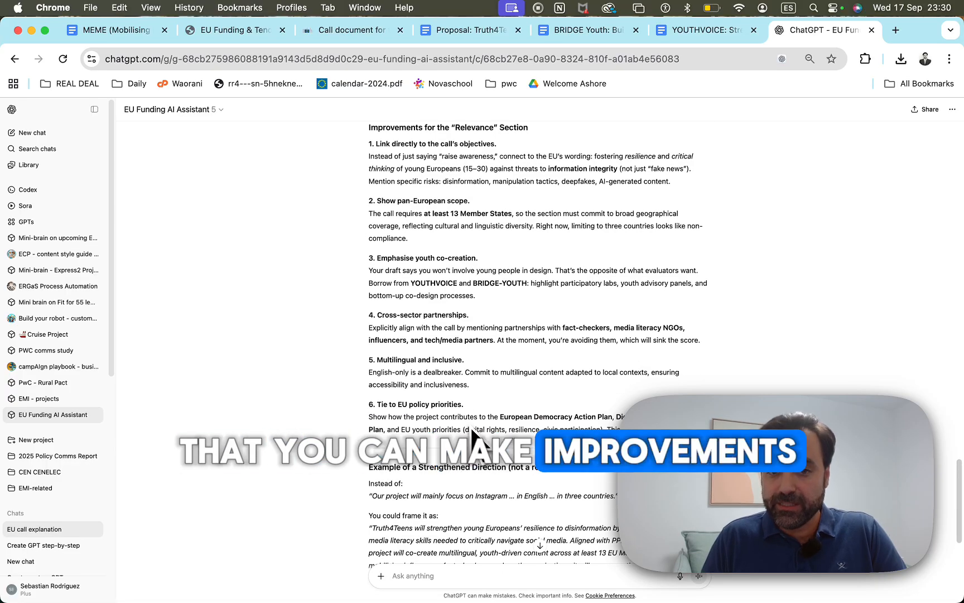
pyautogui.scroll(-3, 473, 438)
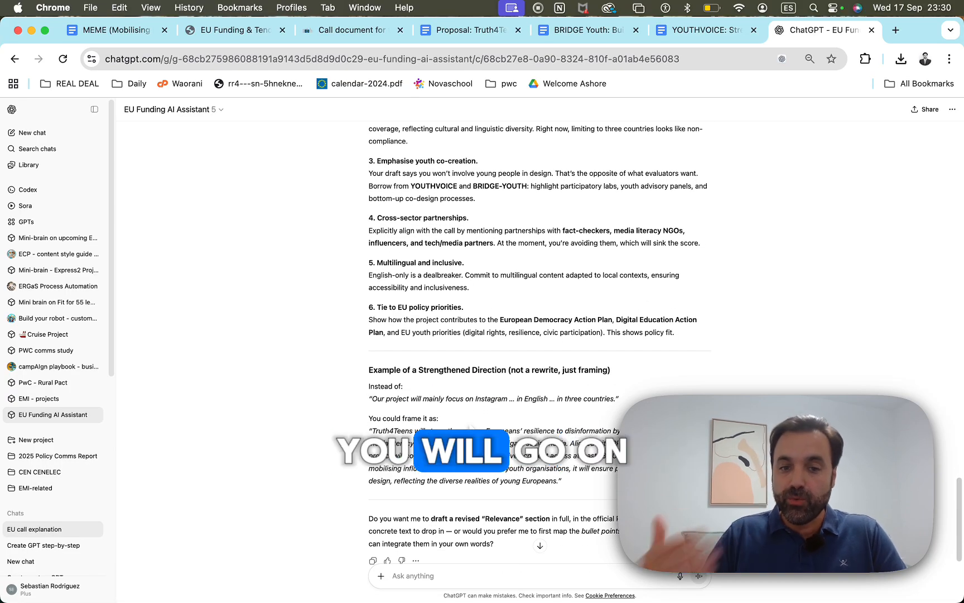
pyautogui.scroll(-2, 473, 438)
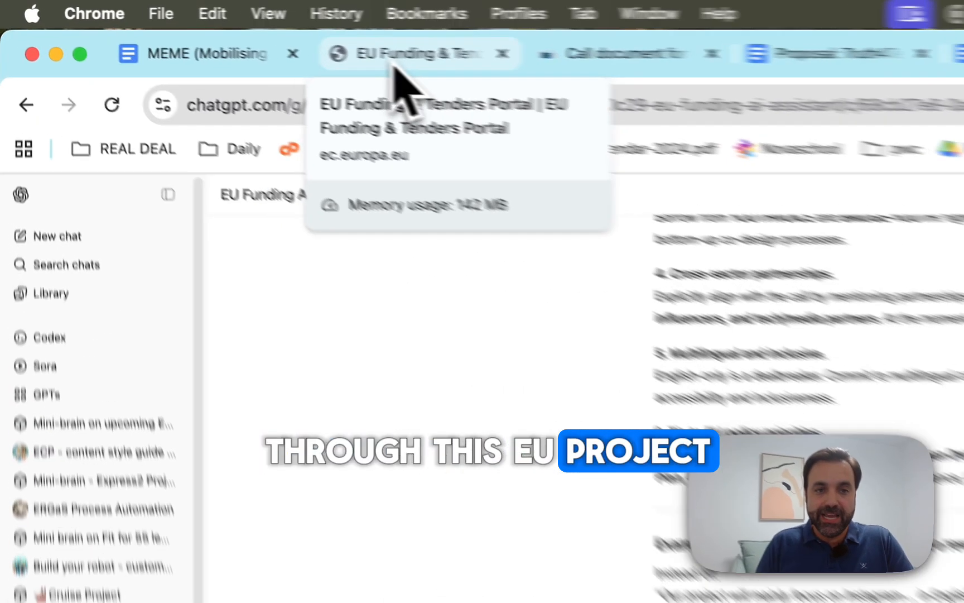
pyautogui.click(226, 34)
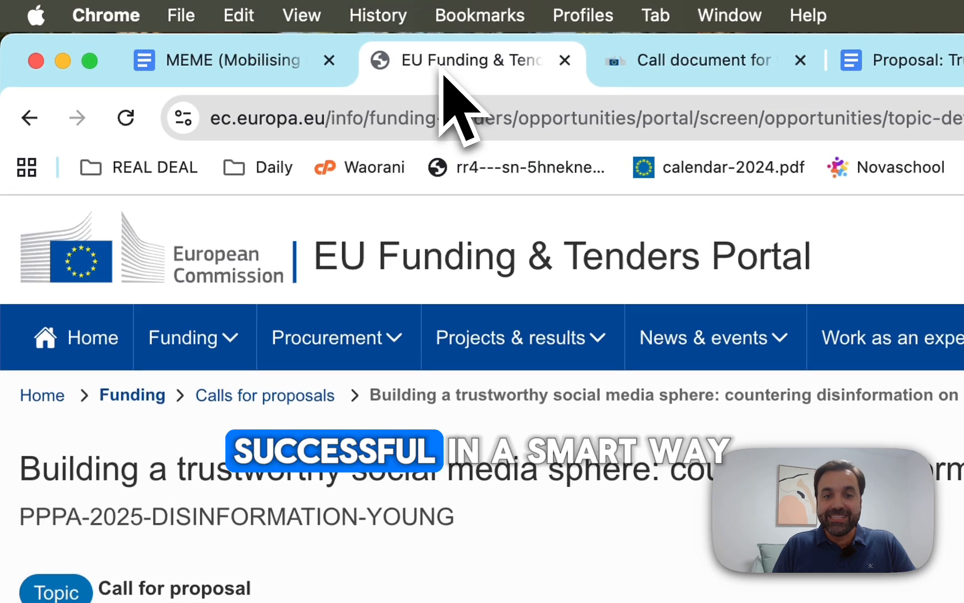